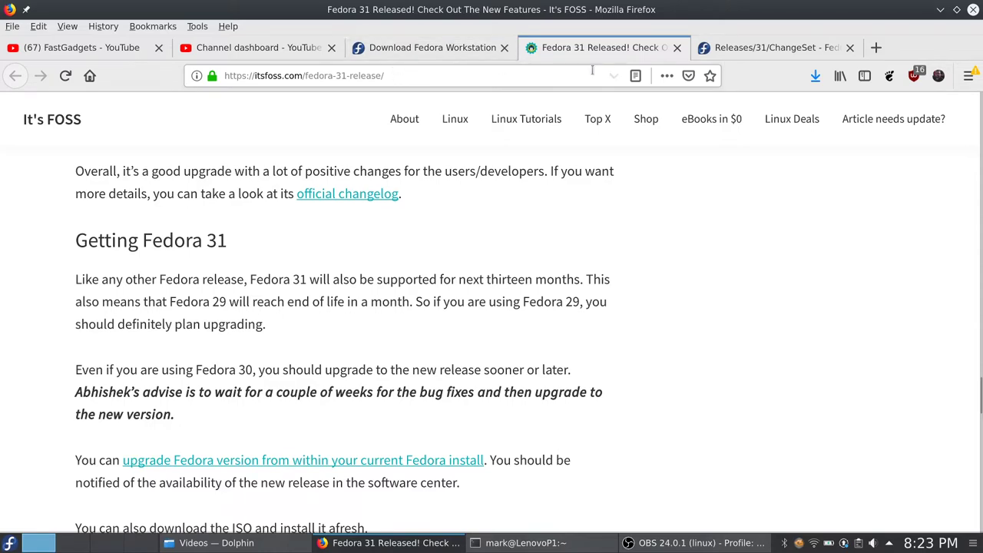
Open the Fedora 31 Workstation download page and check the browser's downloads for the Fedora Workstation ISO.
click(441, 48)
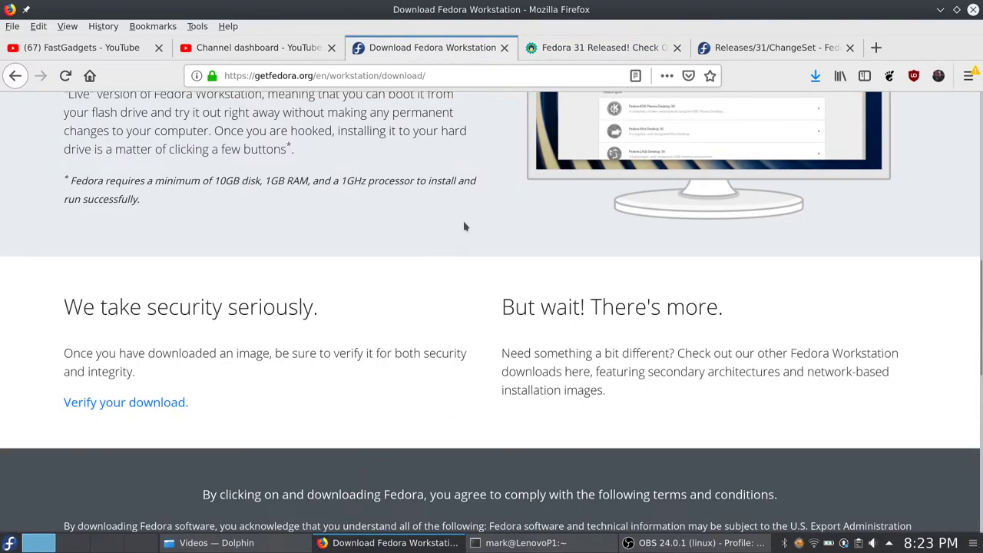
scroll(460, 230, up, 3)
scroll(465, 226, up, 4)
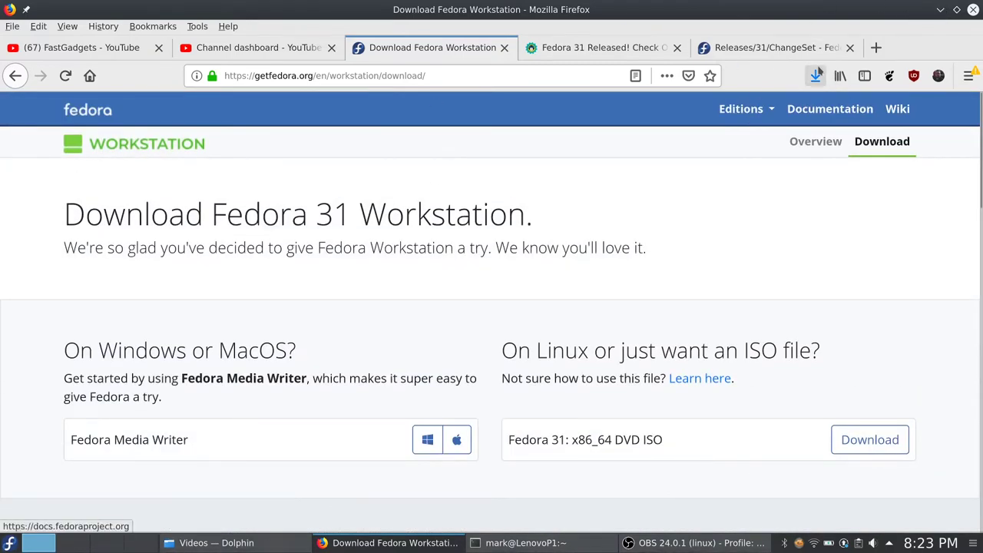
click(817, 74)
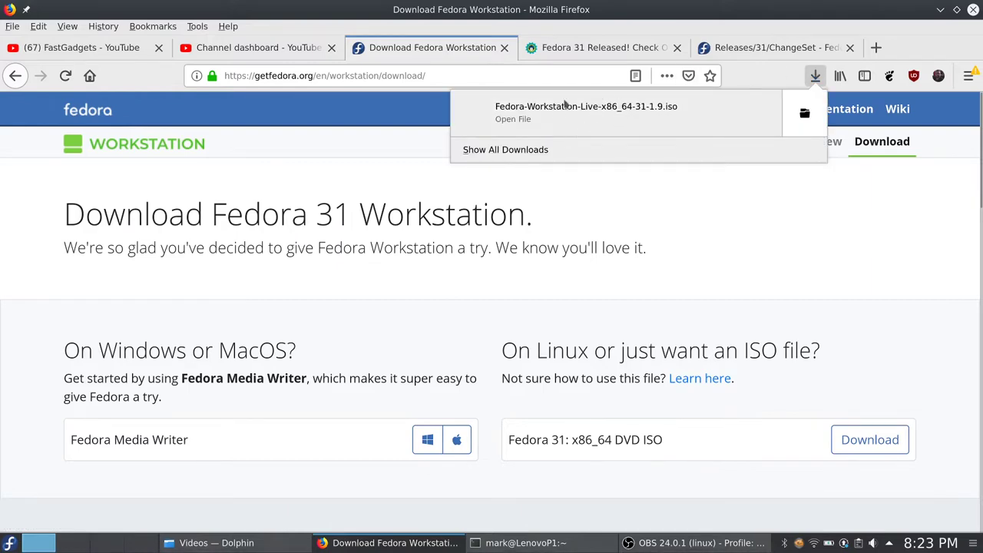
click(940, 10)
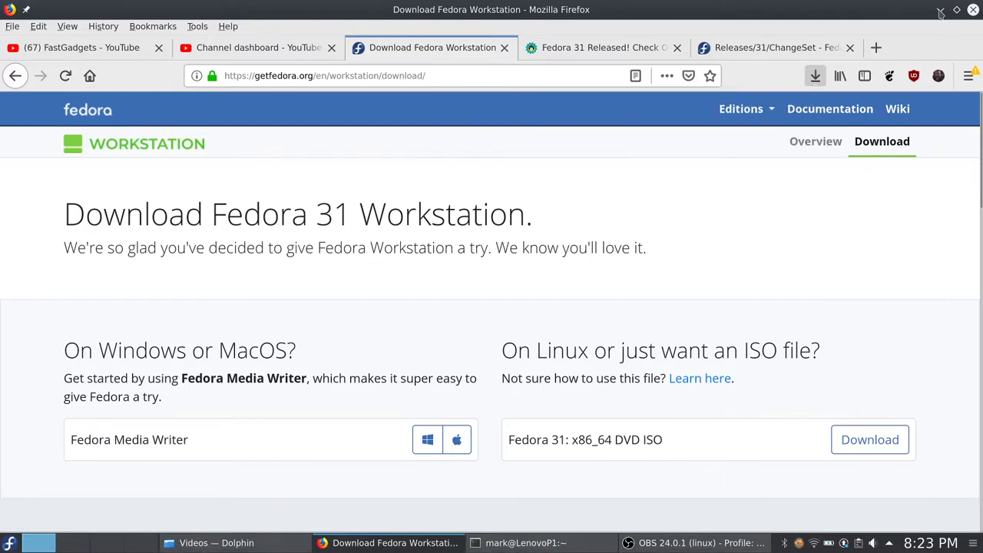
click(940, 10)
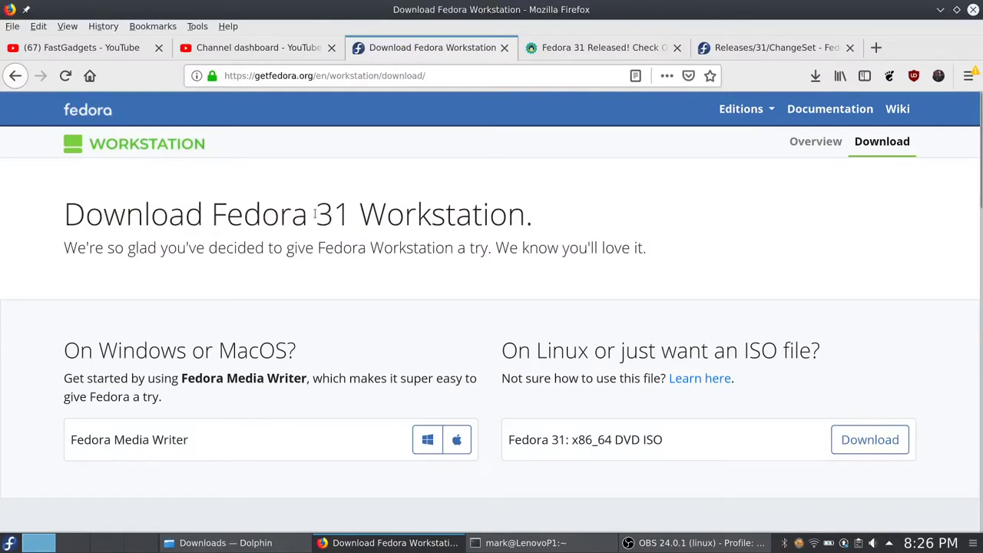
drag(213, 211, 553, 218)
click(555, 224)
Minimize the browser and launch Oracle VM VirtualBox.
click(940, 9)
click(10, 543)
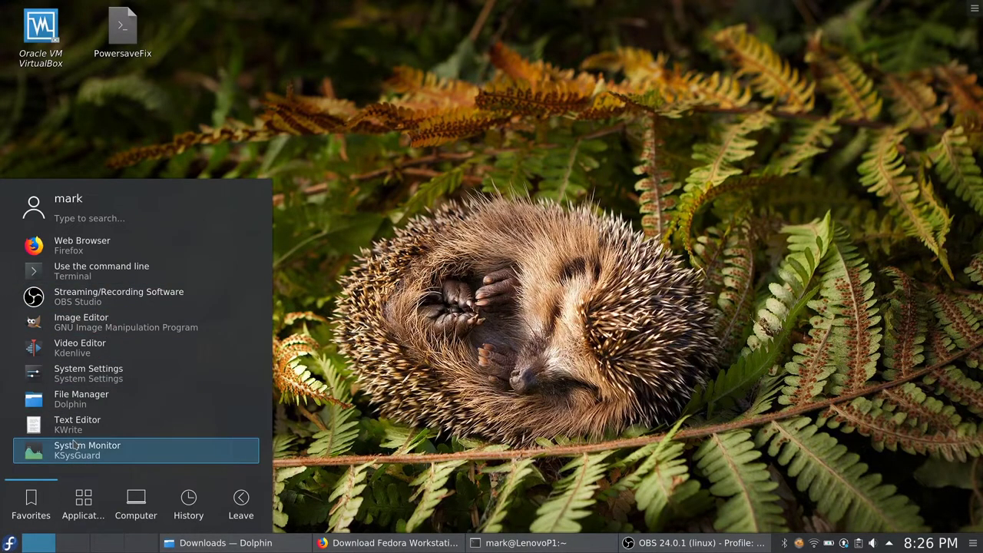
text(vi)
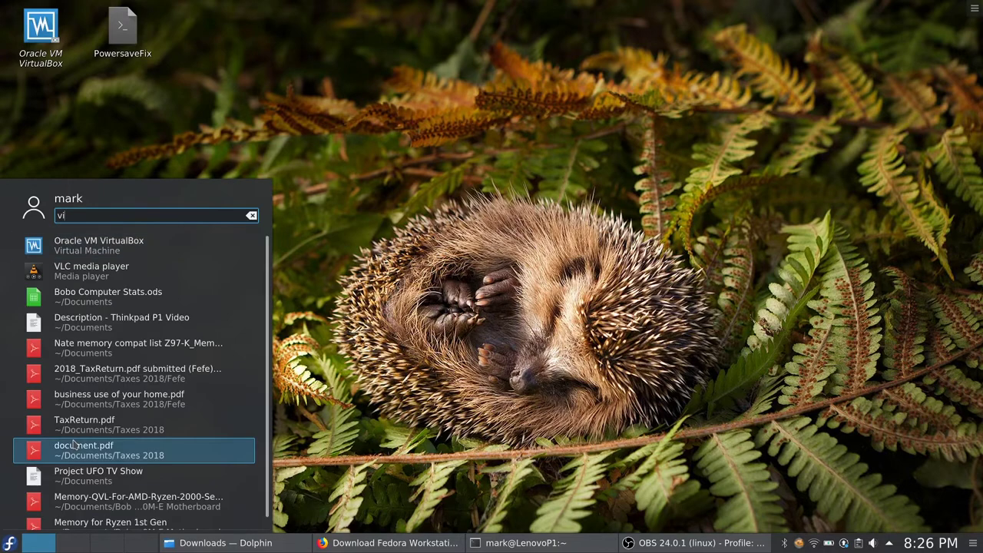
text(r)
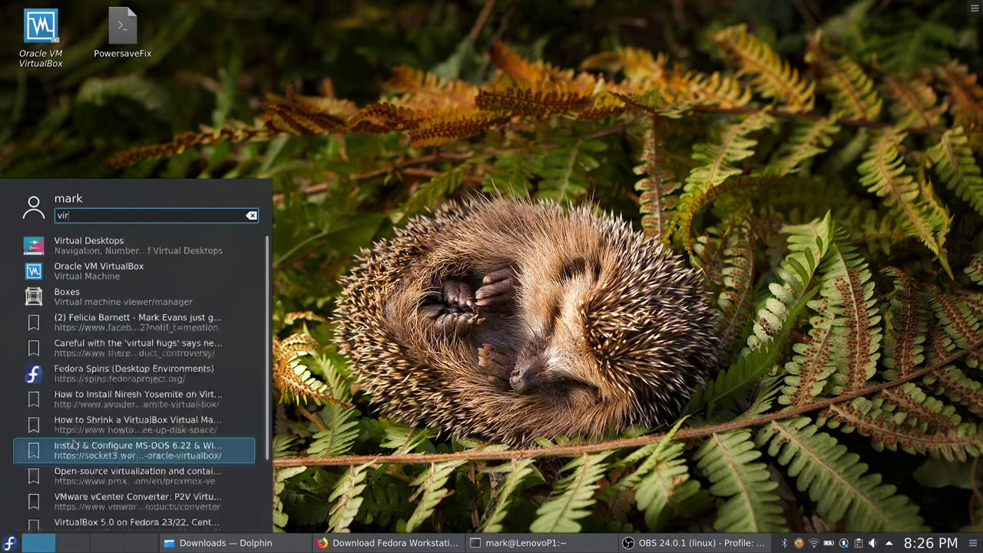
click(120, 281)
drag(447, 131, 376, 128)
click(188, 146)
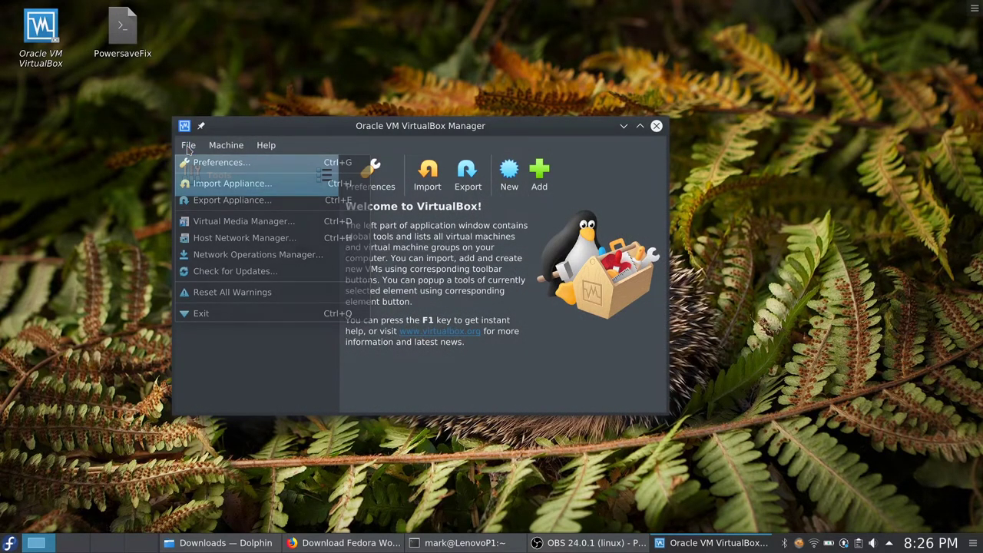
click(189, 149)
Begin a new virtual machine named "Fedora 31" and set its memory size to 4096 MB.
click(509, 174)
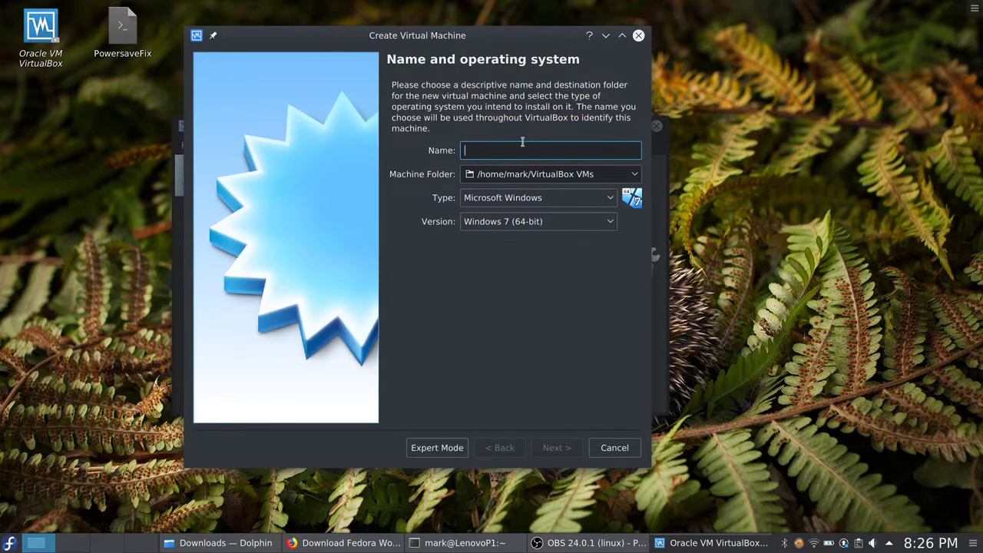
text(Fedora 31)
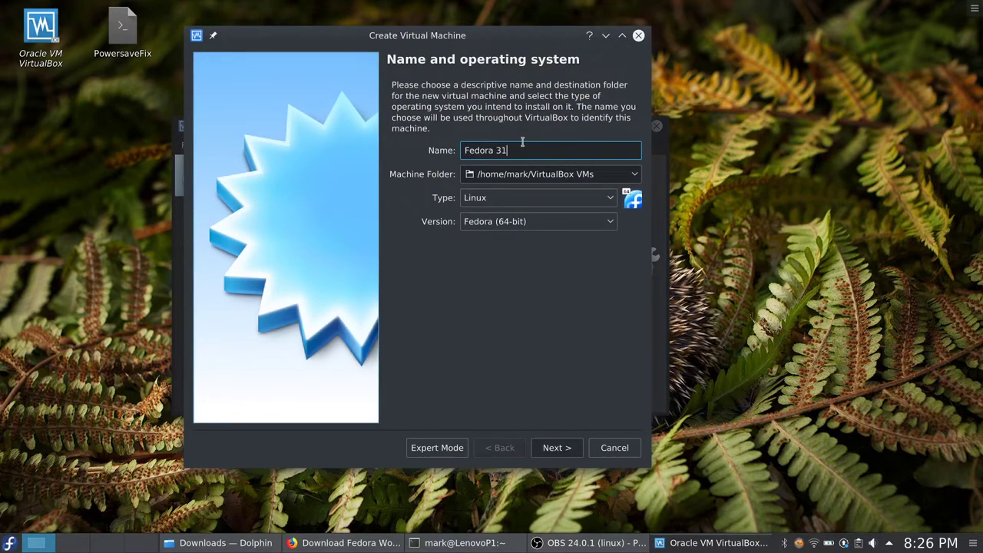
click(558, 451)
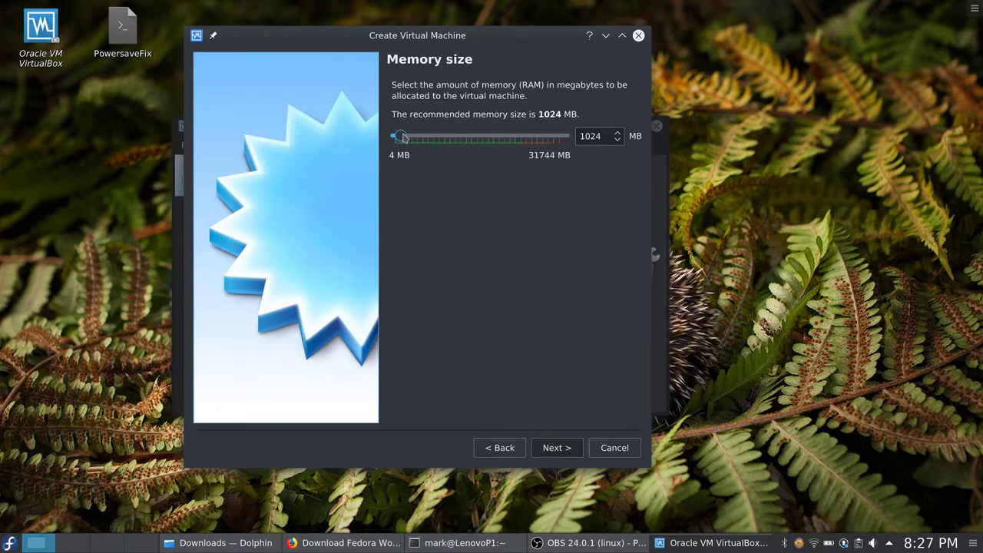
mouse_move(402, 138)
mouse_down()
mouse_move(432, 138)
mouse_move(421, 139)
mouse_up()
click(558, 453)
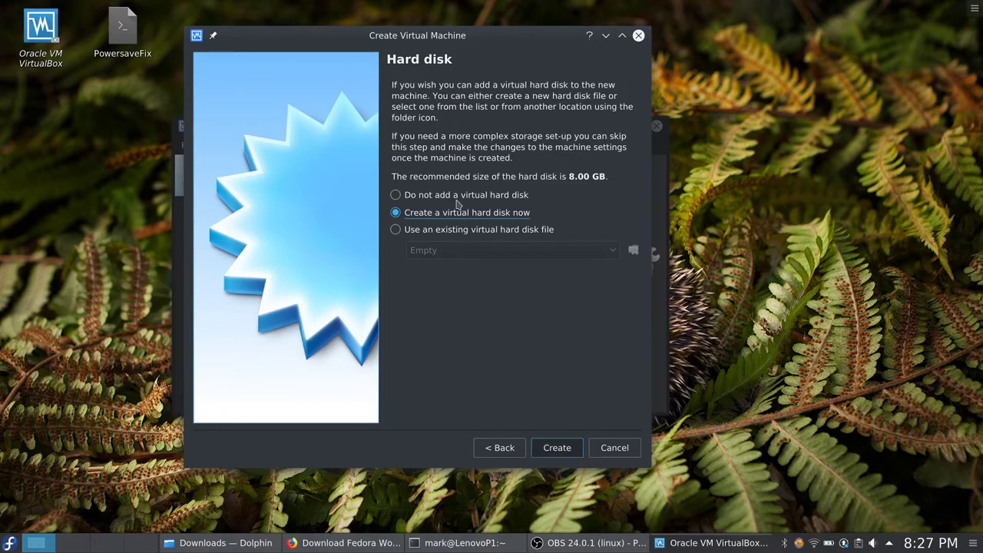
Create a dynamically allocated VDI virtual hard disk of 123.72 GB for the new machine.
click(556, 447)
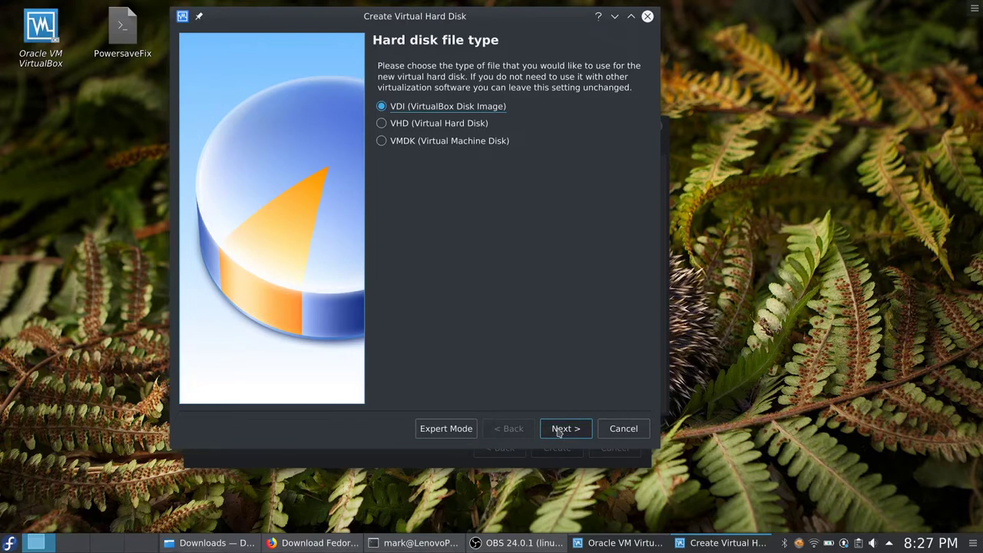
click(558, 430)
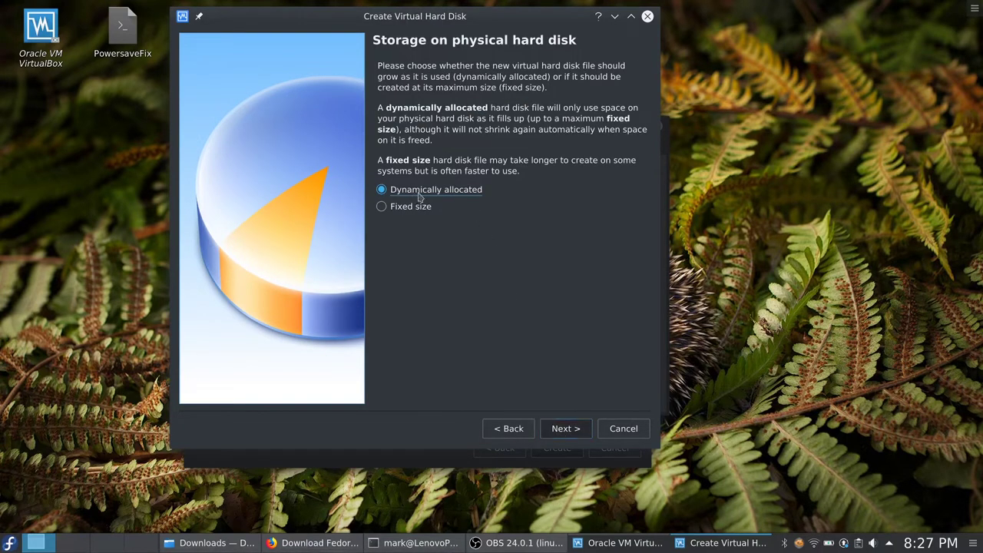
click(576, 429)
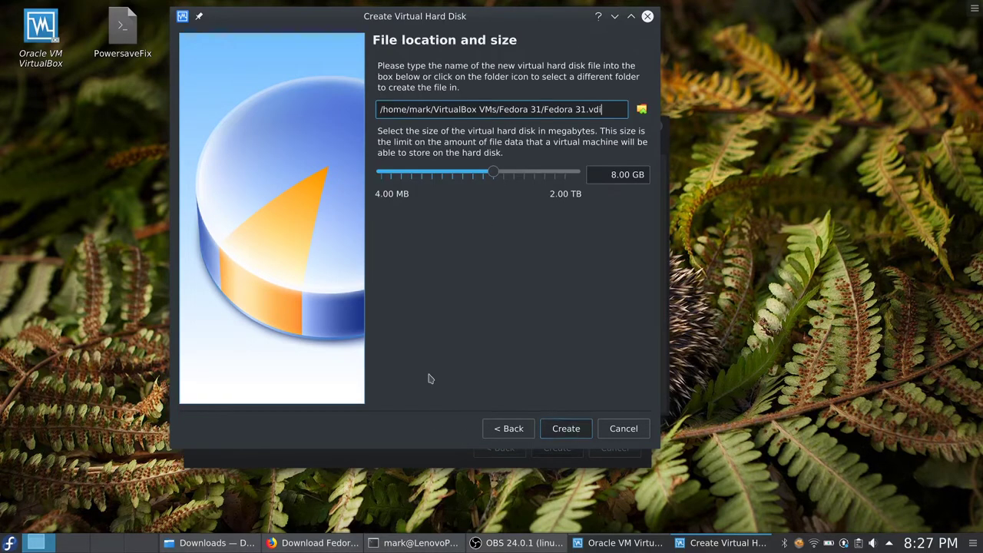
drag(501, 173, 535, 176)
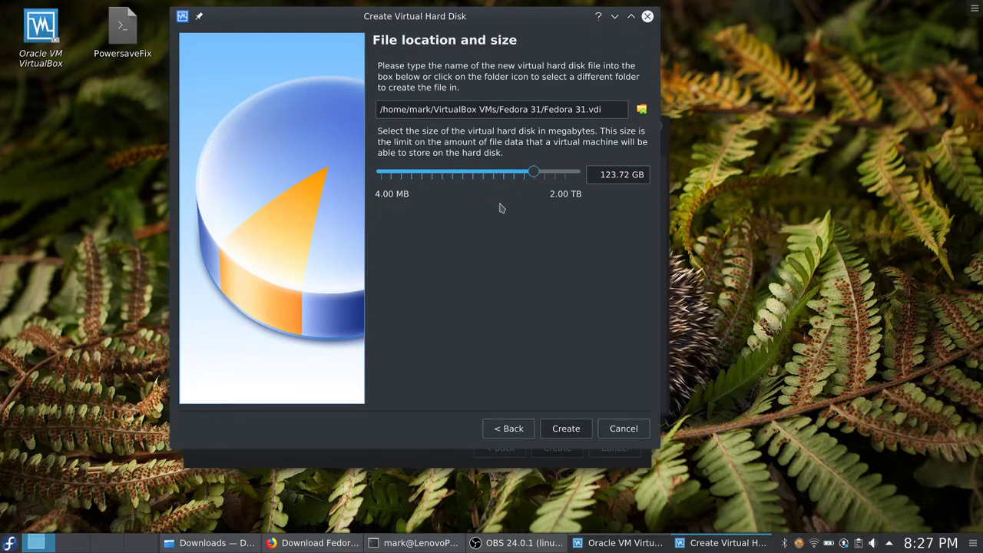
click(569, 433)
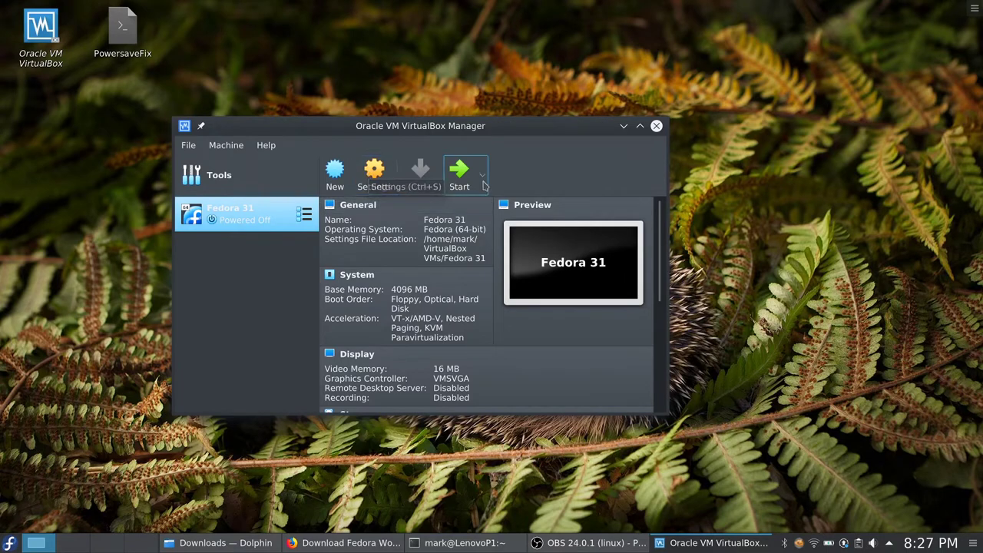
Start the Fedora 31 machine with Fedora-Workstation-Live-x86_64-31-1.9.iso from the Downloads folder as its start-up disk.
click(459, 171)
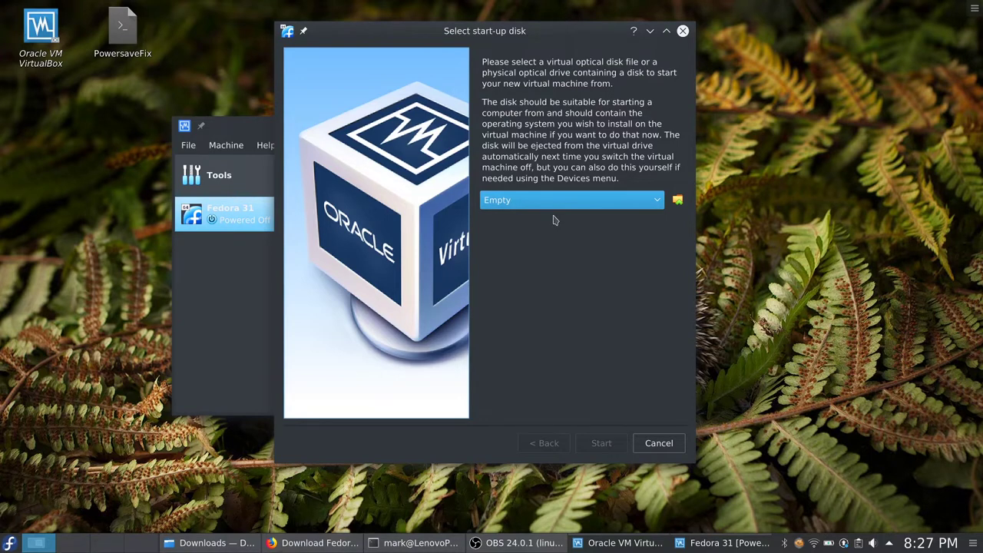
click(658, 201)
click(658, 201)
click(678, 199)
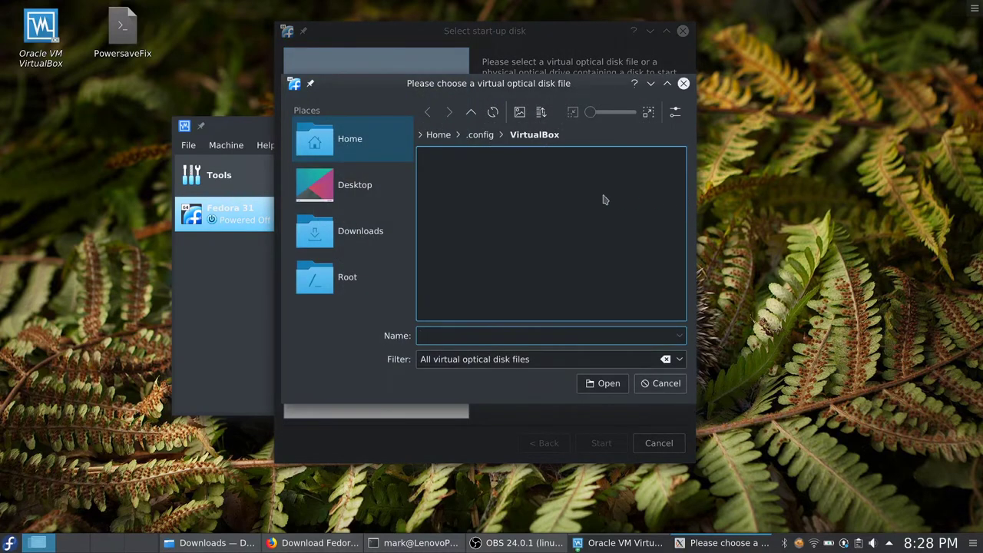
click(343, 146)
click(331, 246)
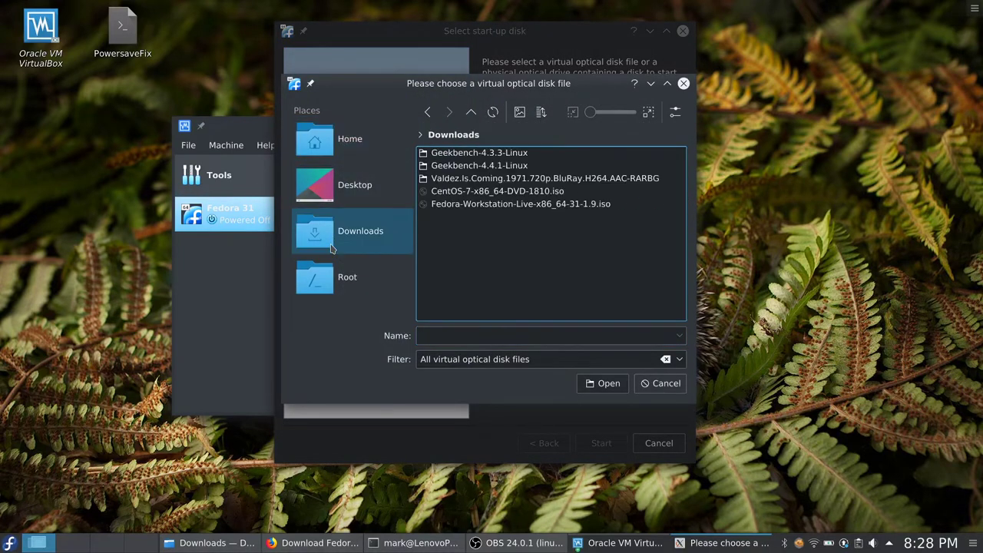
click(503, 205)
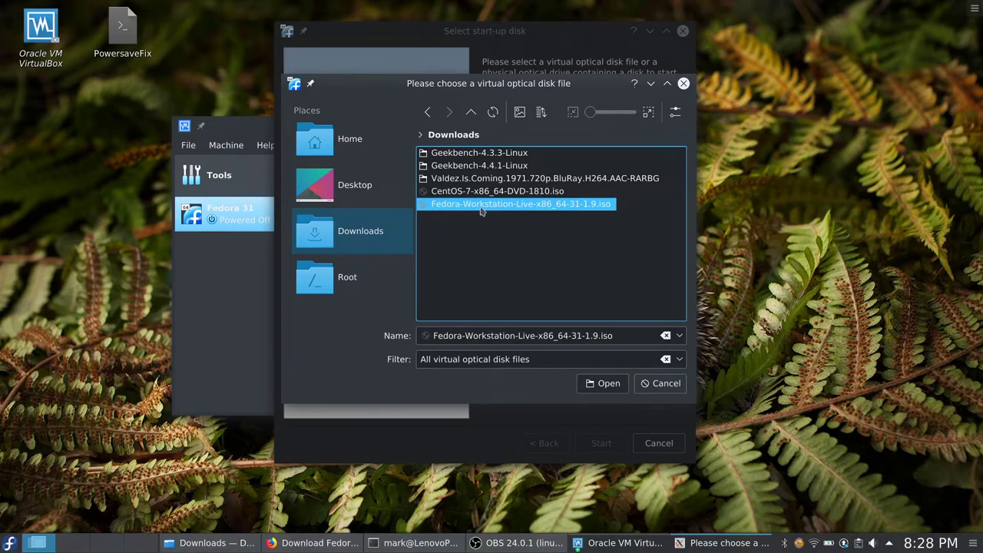
click(607, 386)
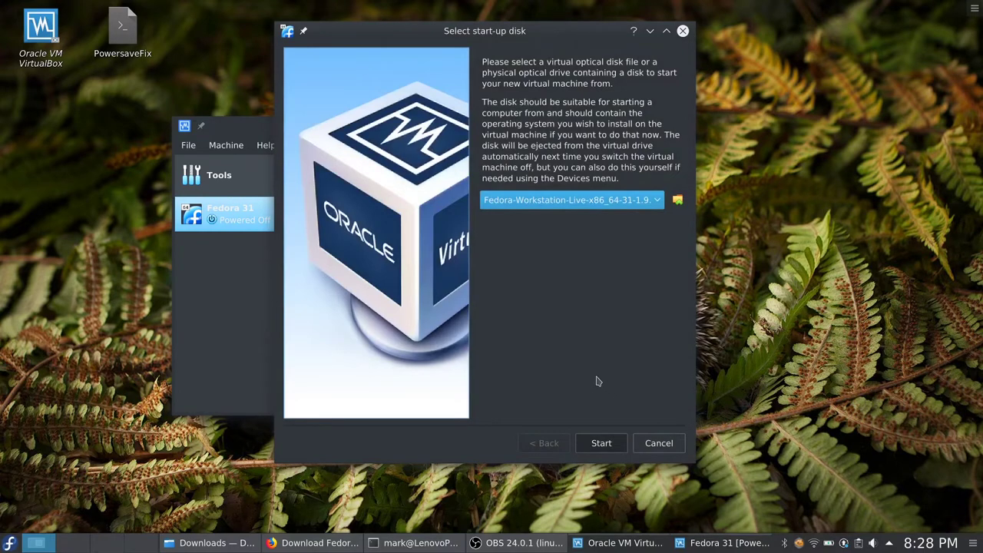
click(603, 443)
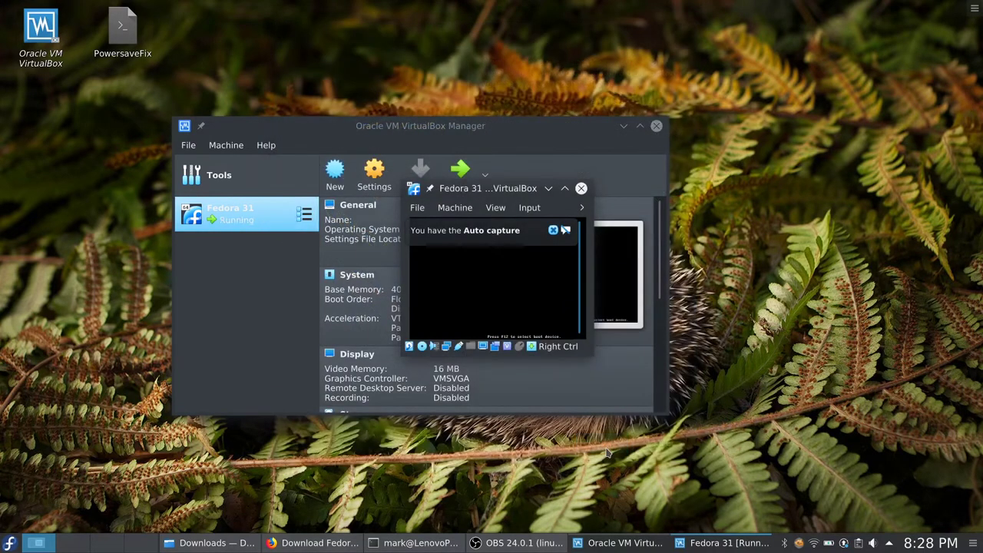
Enlarge the running machine's window and scale Virtual Screen 1 to 200%.
drag(587, 349, 678, 436)
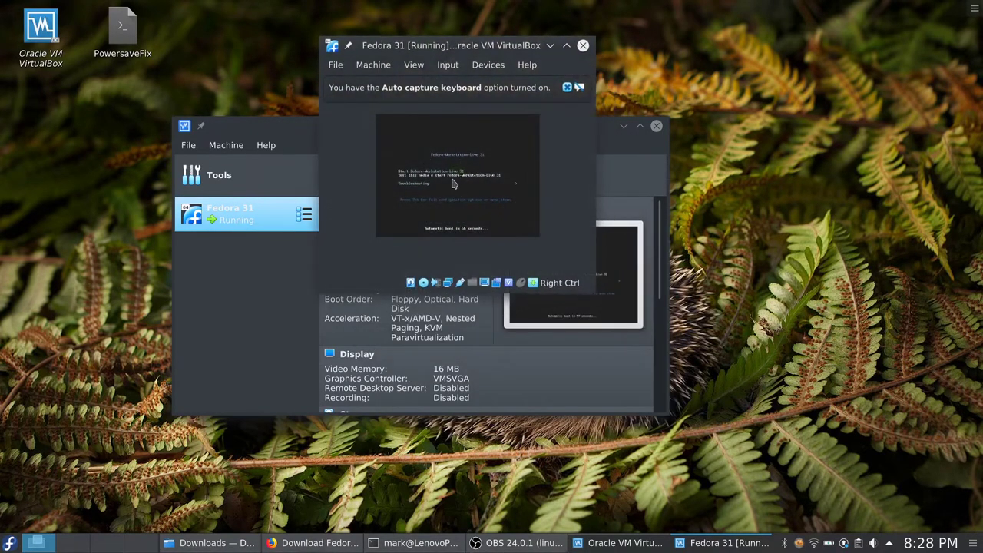
click(372, 67)
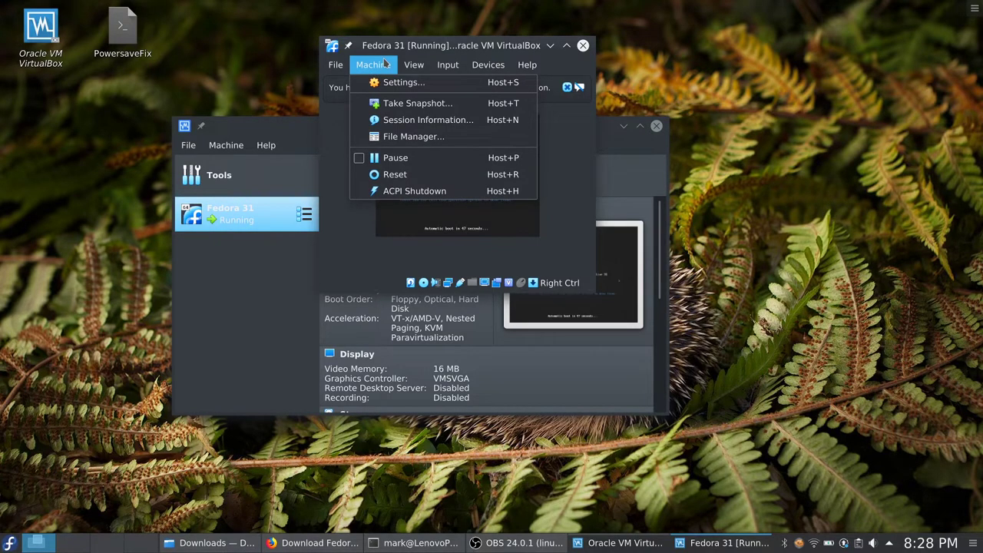
mouse_move(418, 66)
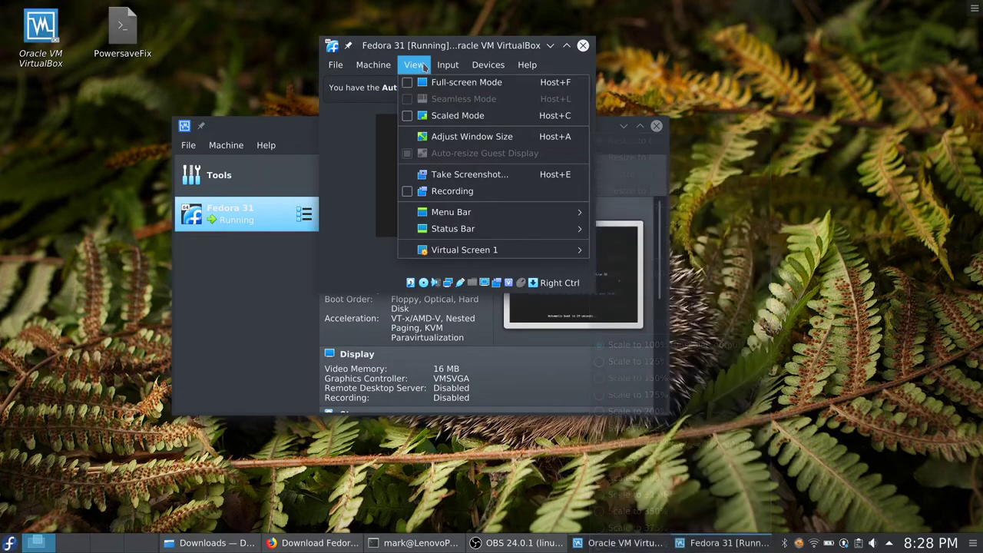
mouse_move(453, 250)
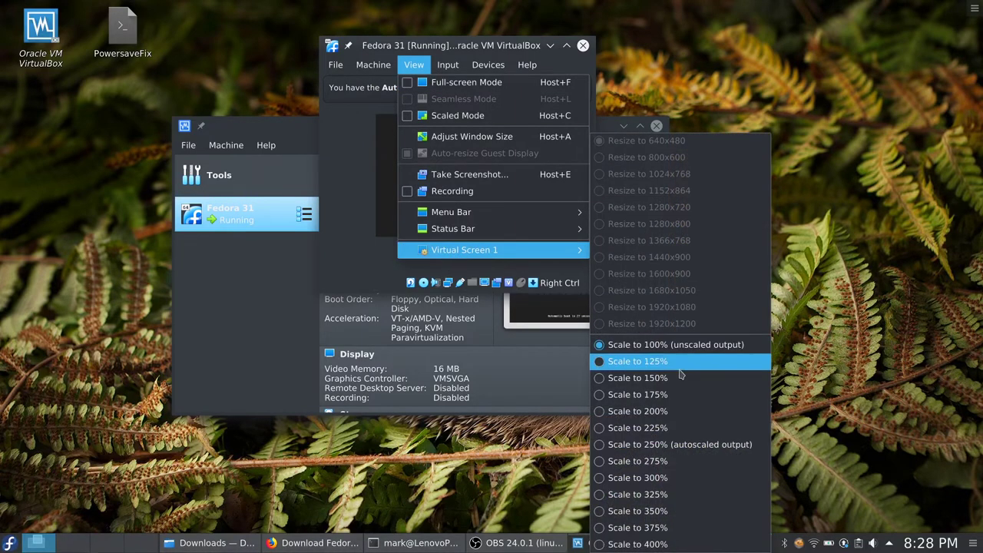
click(637, 412)
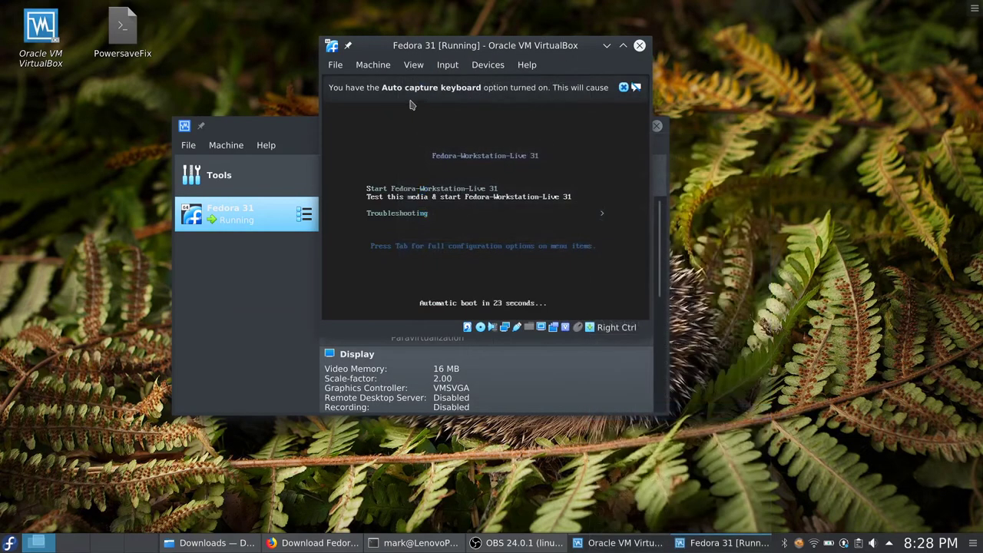
Scale the running machine's Virtual Screen 1 to 250% (autoscaled output).
click(414, 66)
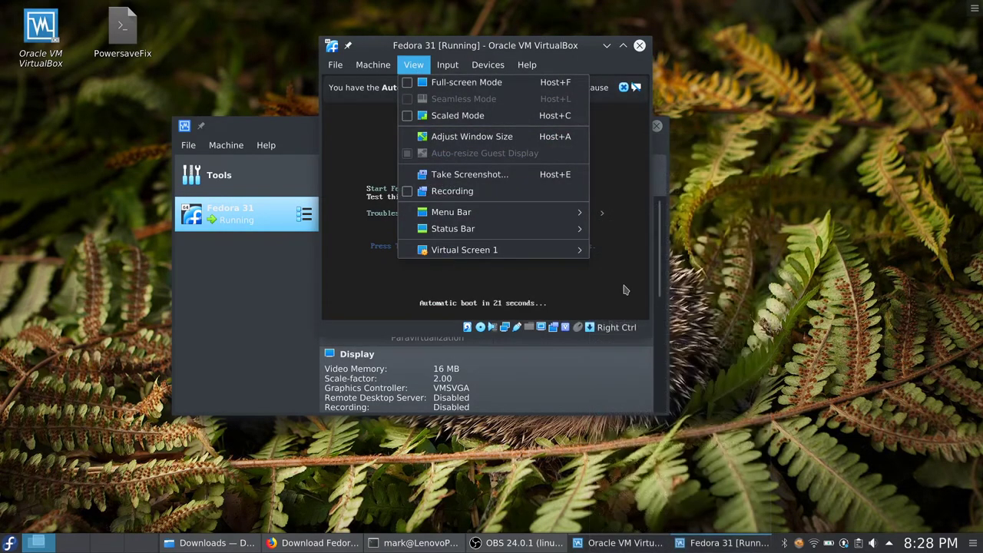
mouse_move(485, 258)
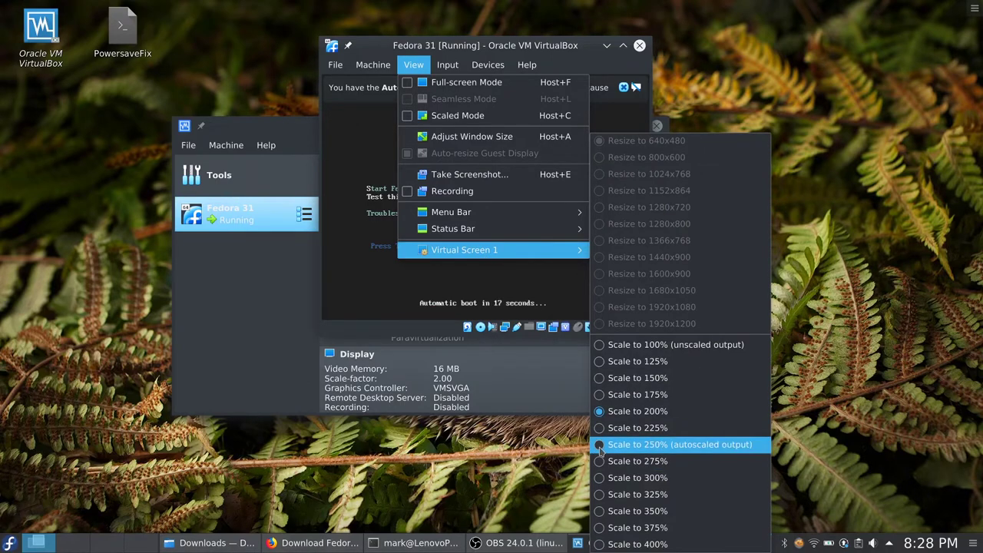
click(679, 444)
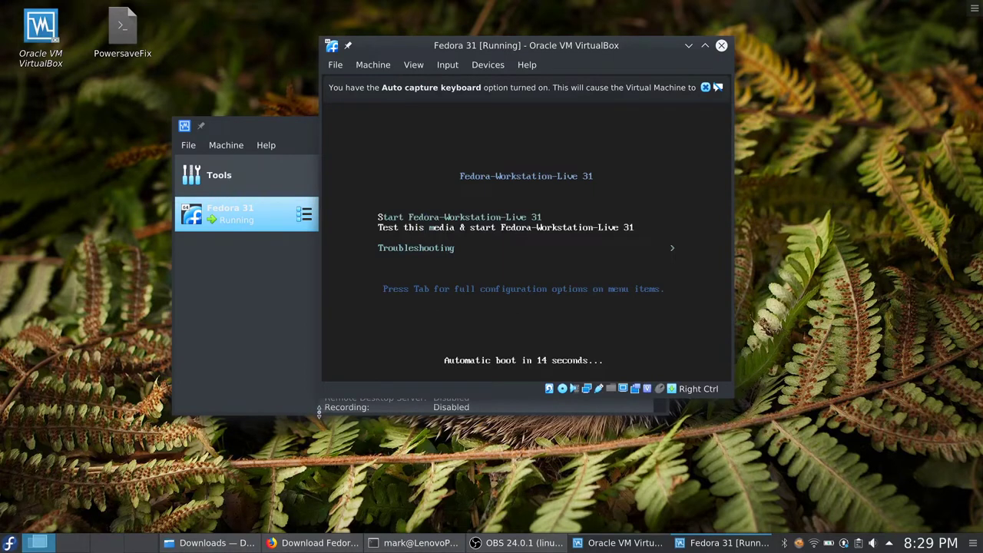
Minimize the VirtualBox Manager window and enlarge the running Fedora 31 machine's window.
click(323, 418)
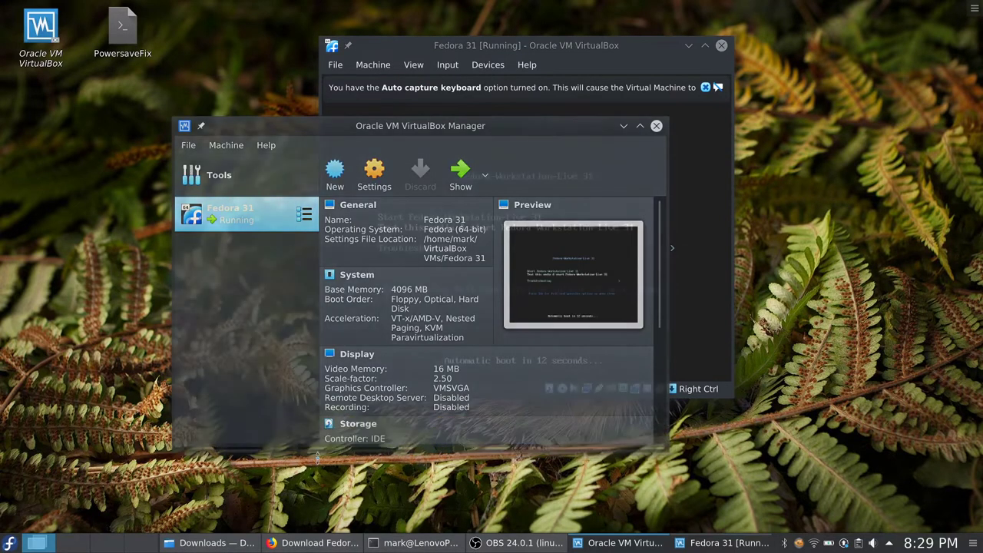
click(623, 125)
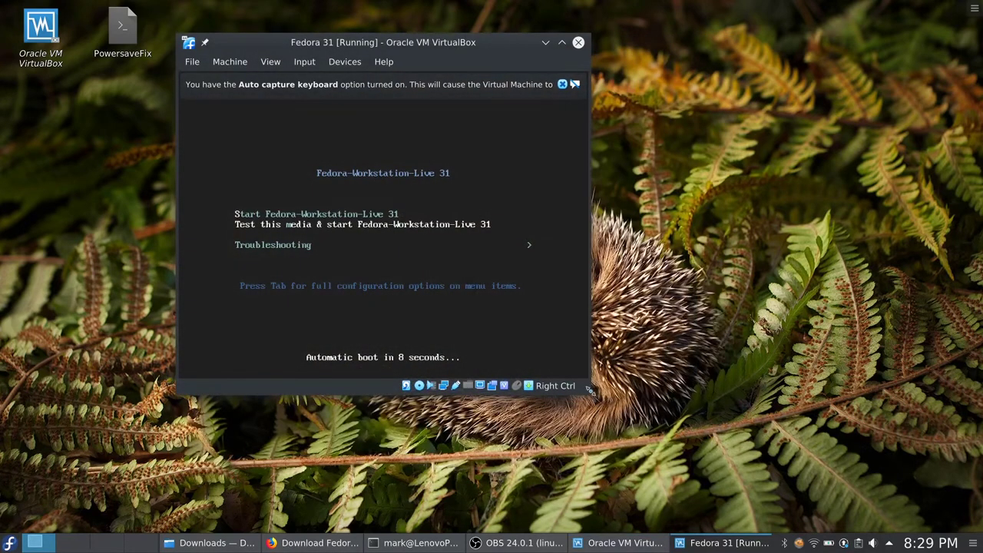
drag(591, 391, 781, 482)
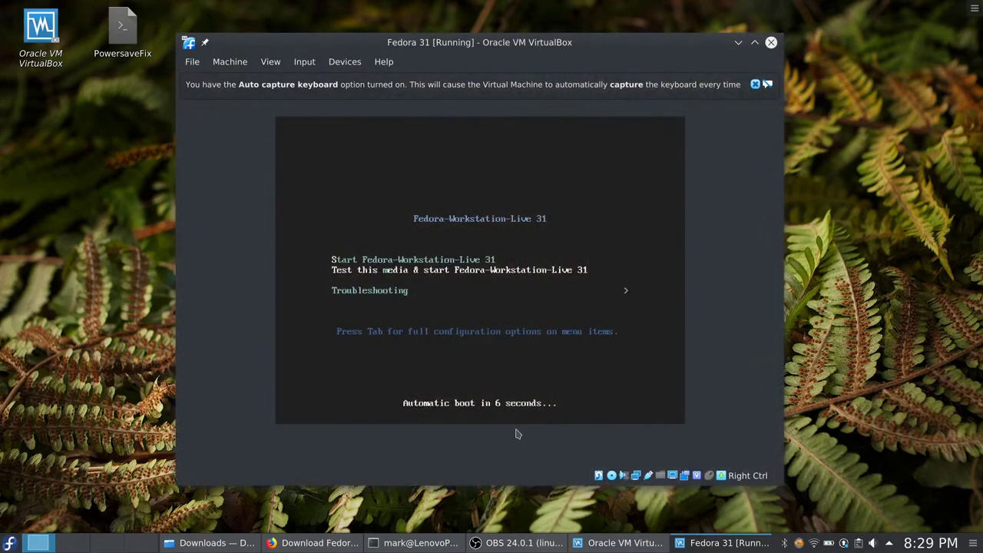
Scale Virtual Screen 1 of the running Fedora 31 machine to 300%.
click(269, 62)
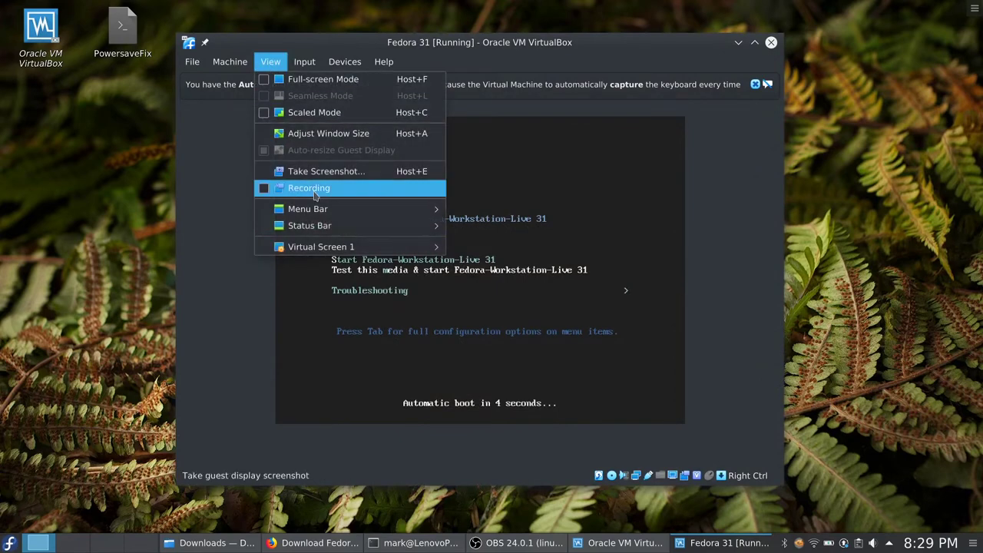
mouse_move(346, 246)
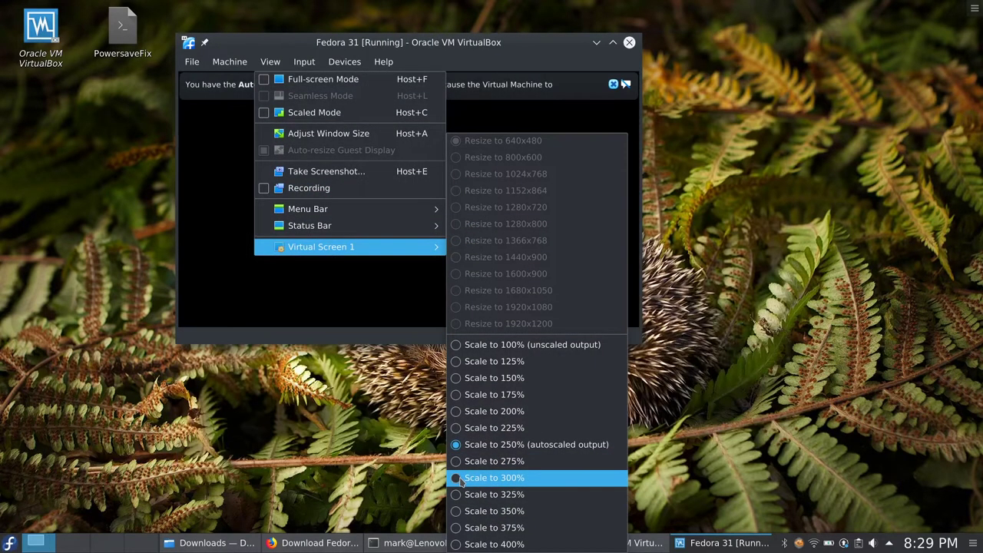
click(458, 477)
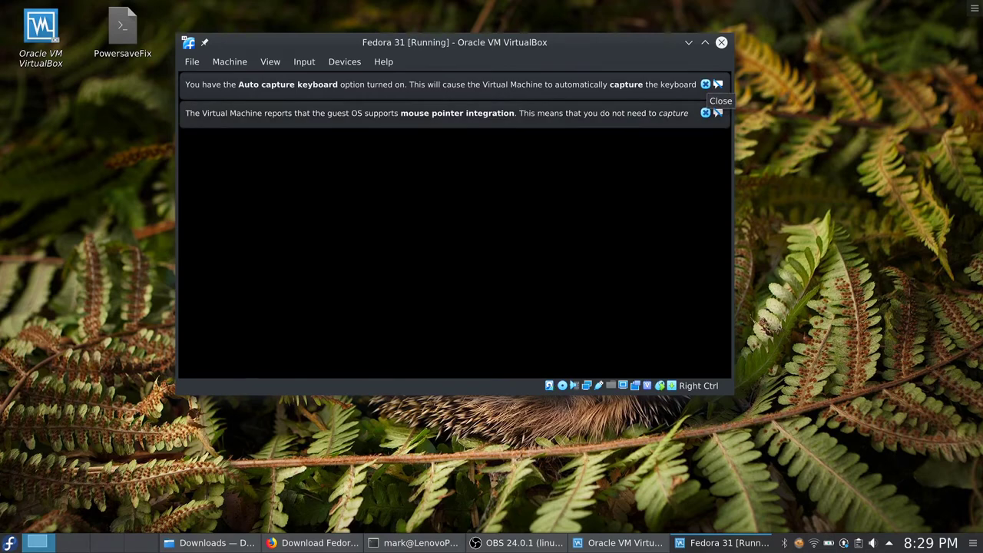
Move the machine's window lower and dismiss the mouse pointer integration and Auto capture keyboard notices.
drag(572, 42, 549, 76)
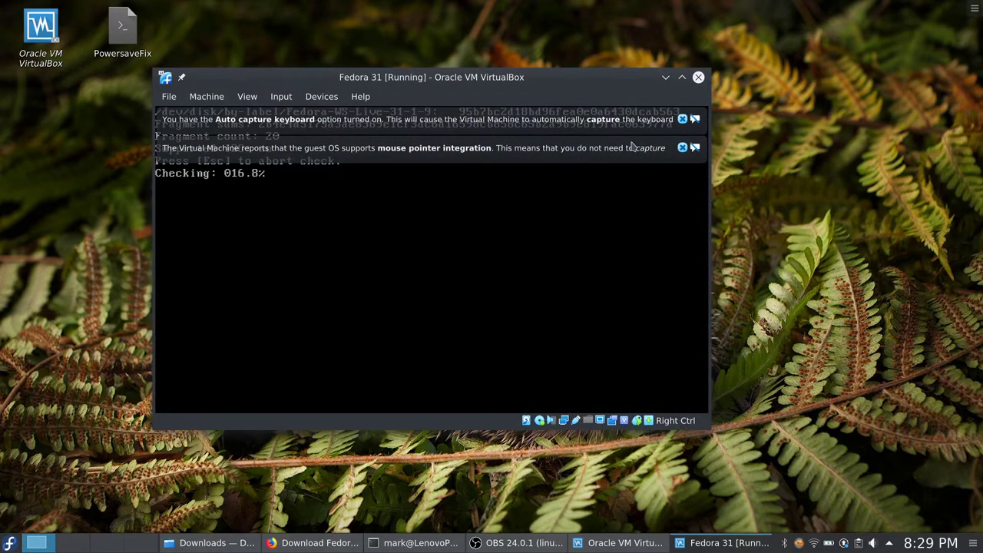
click(682, 149)
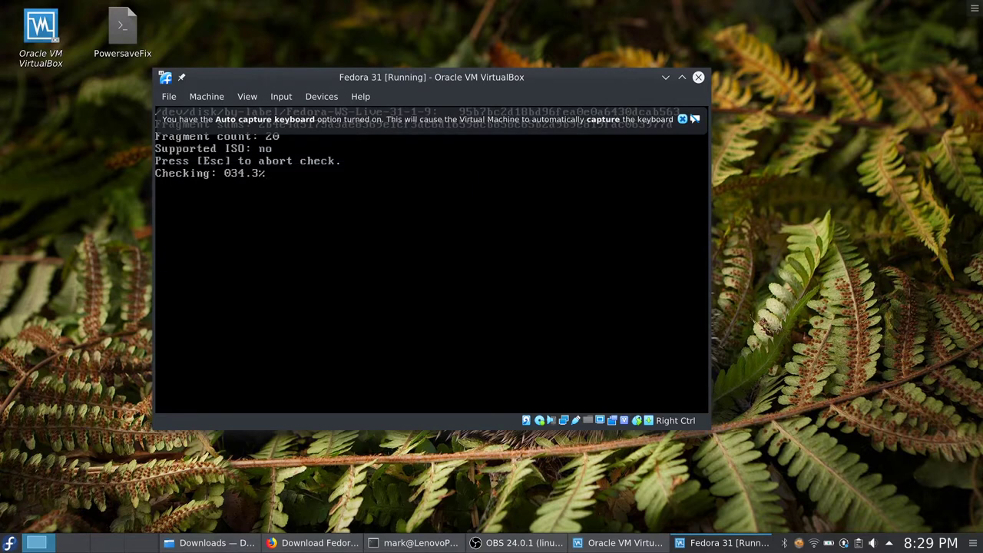
click(683, 120)
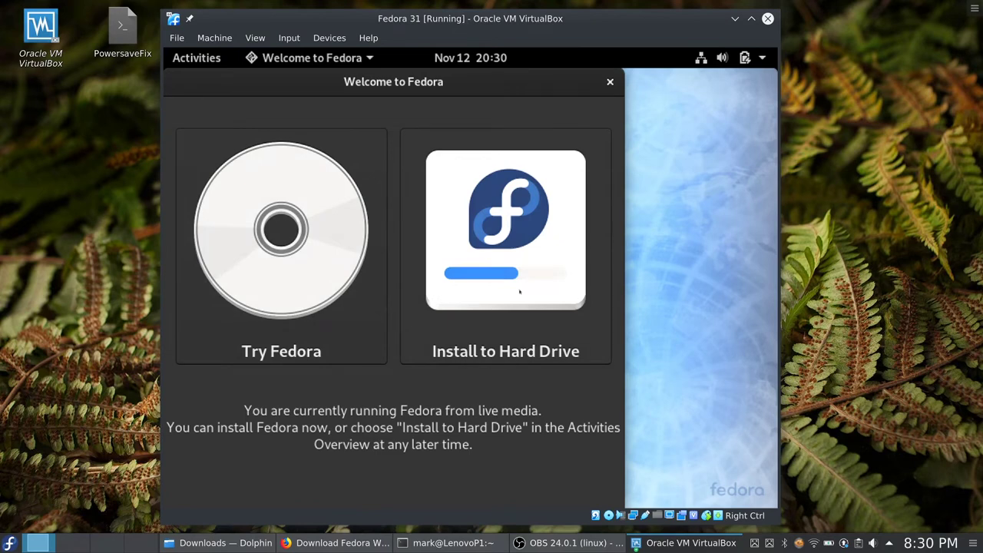
Scale Virtual Screen 1 to 250% (autoscaled output) and enlarge the machine's window.
click(255, 37)
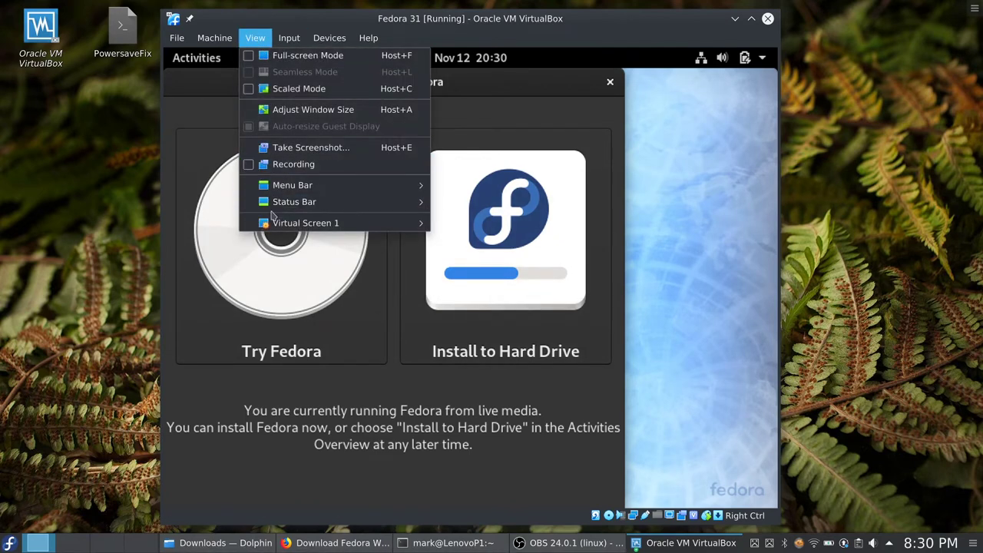
mouse_move(275, 222)
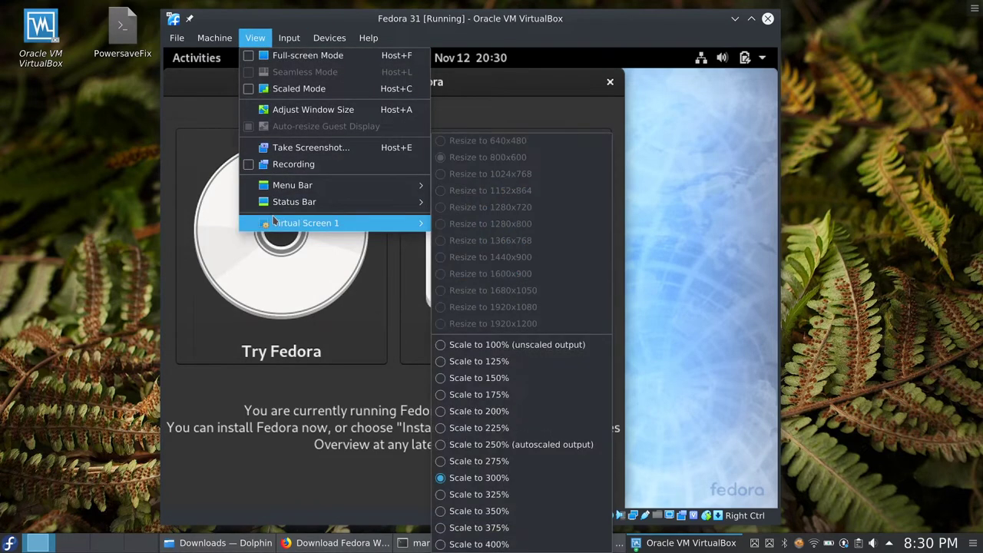
click(537, 444)
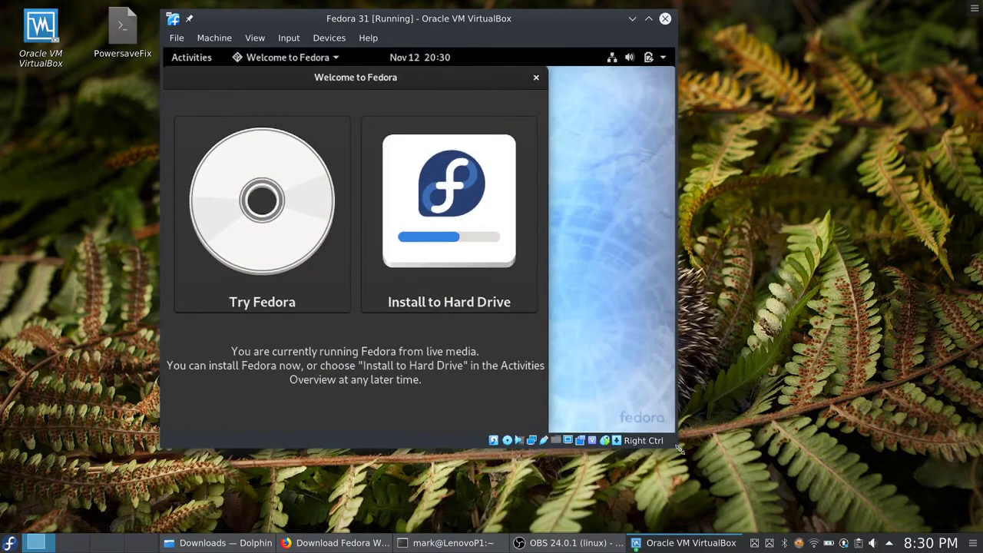
drag(676, 445, 771, 499)
Scale Virtual Screen 1 to 275% and reposition the machine's window.
click(255, 39)
mouse_move(346, 222)
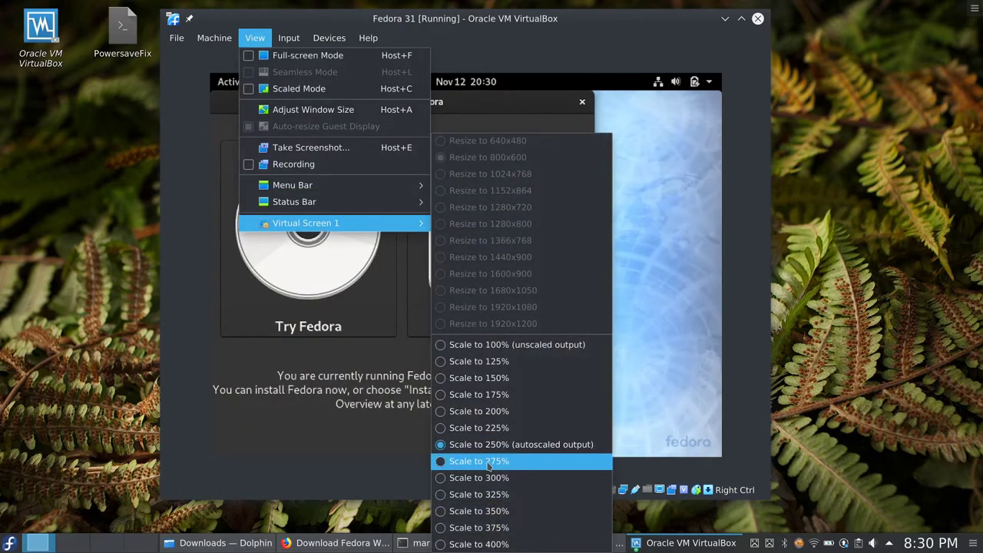
click(488, 461)
drag(598, 26, 618, 40)
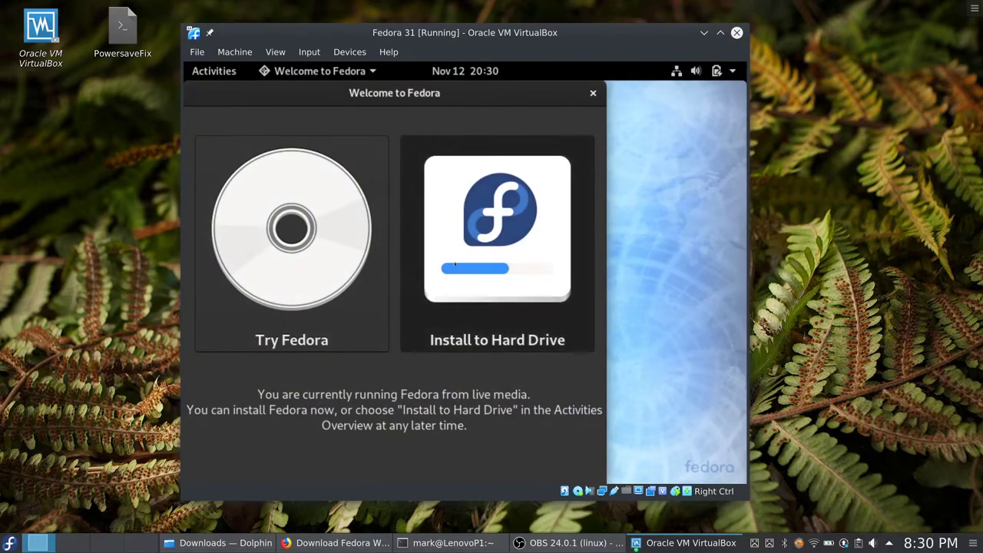
Launch the Fedora installer for the hard drive and accept English (United States) as the installation language.
click(542, 235)
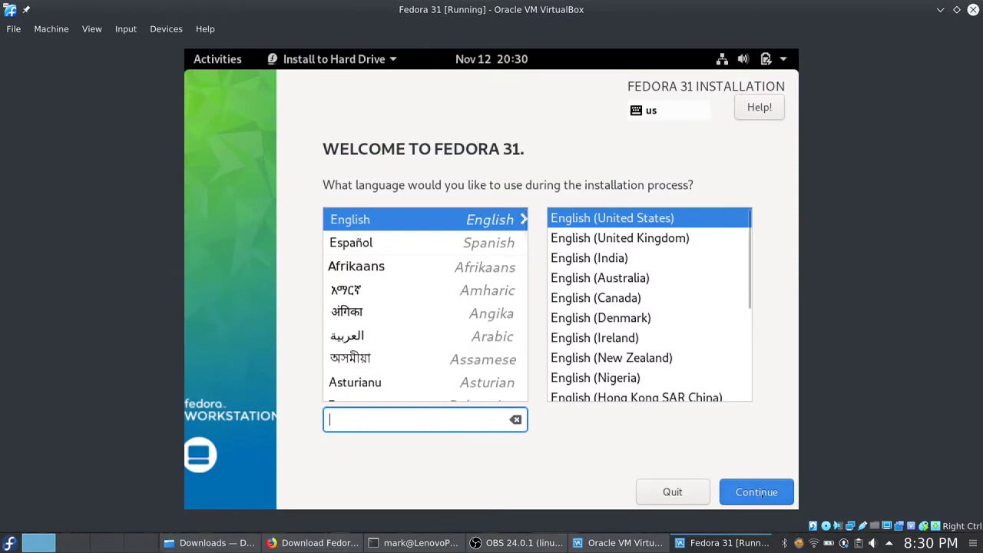
click(757, 492)
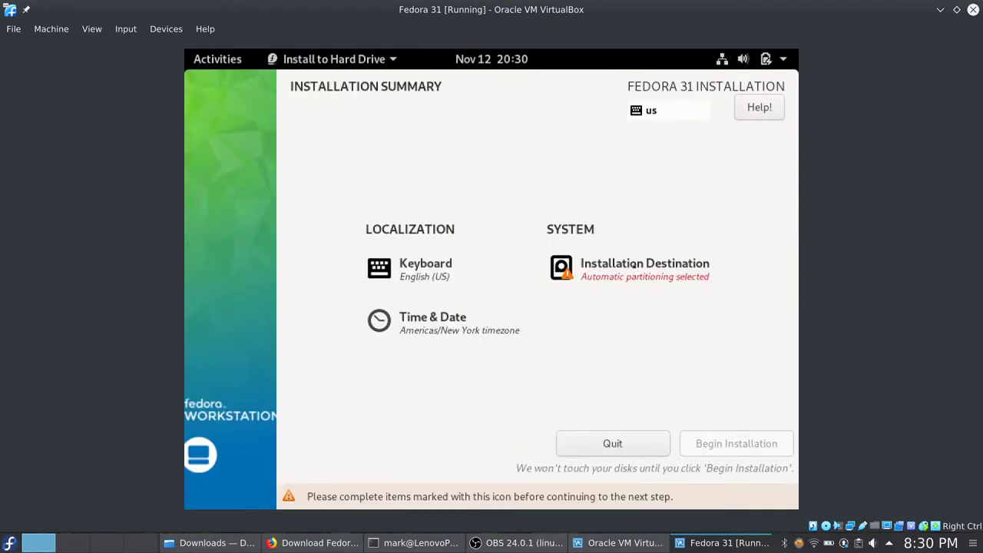
Accept the ATA VBOX HARDDISK with automatic storage configuration as the installation destination and begin the installation.
click(633, 265)
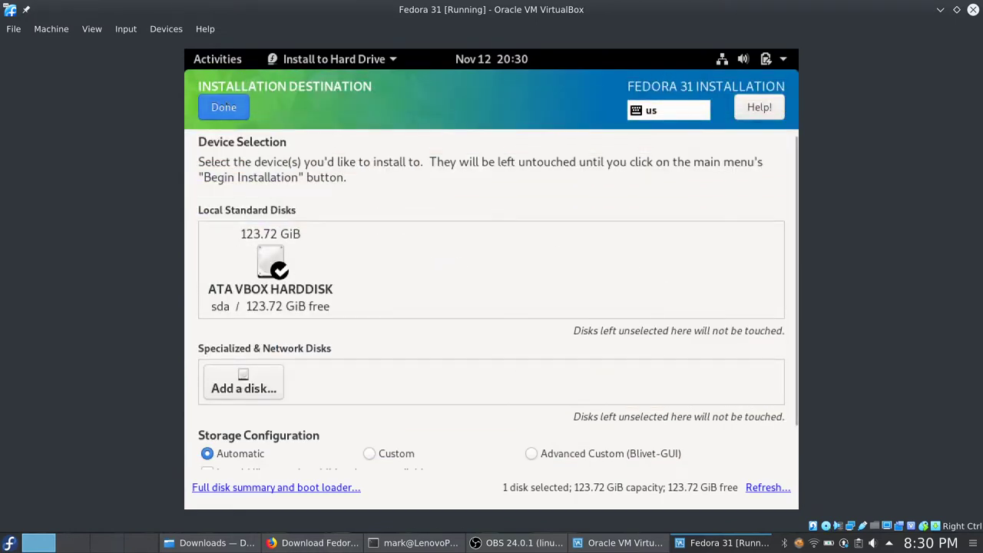
click(226, 105)
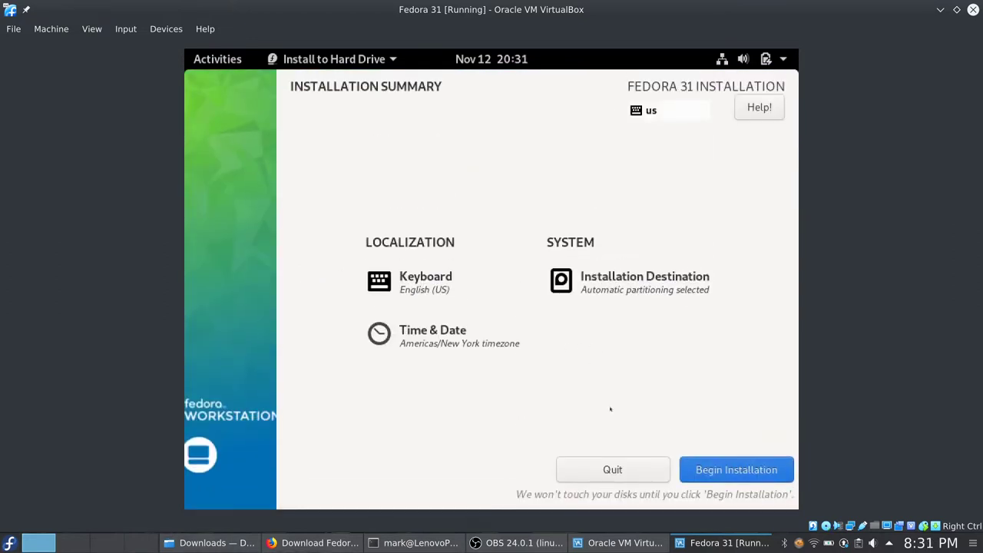
click(738, 471)
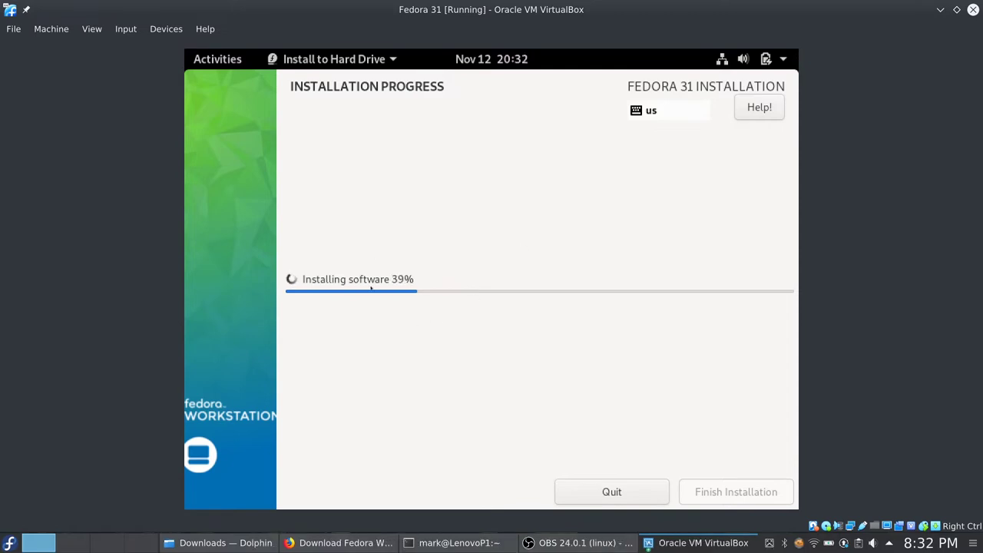
Review the motherboard and processor settings of the running Fedora 31 machine, and close its settings.
click(54, 34)
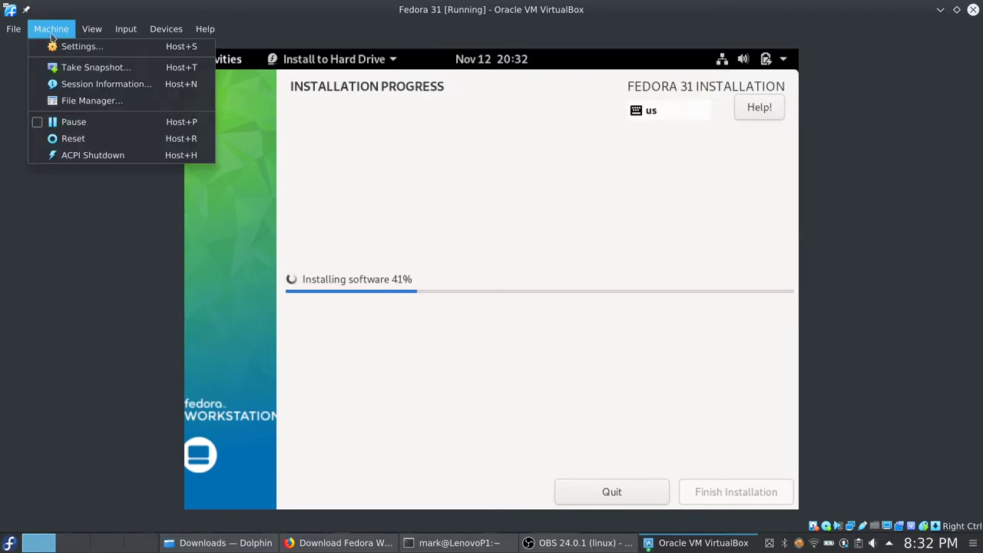
click(58, 47)
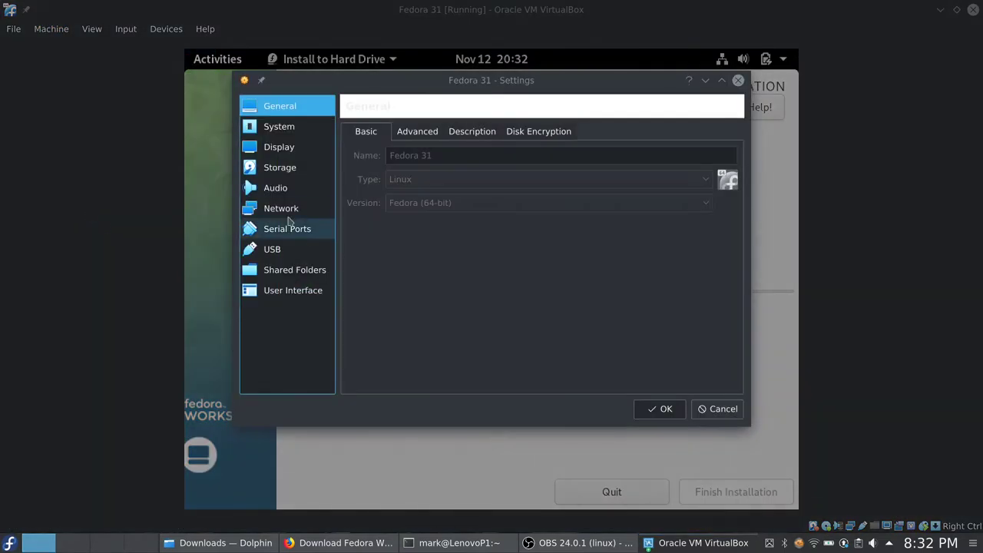
click(284, 131)
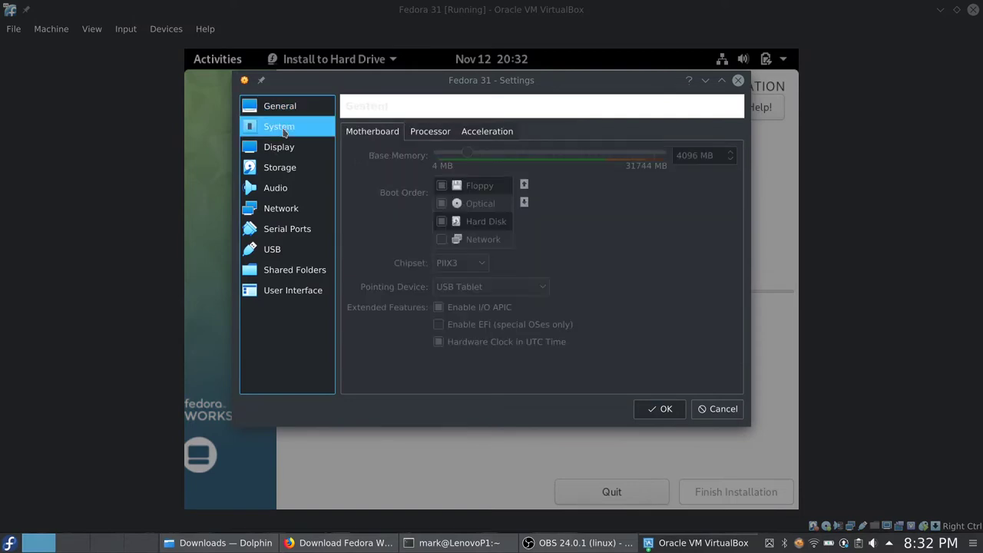
click(430, 133)
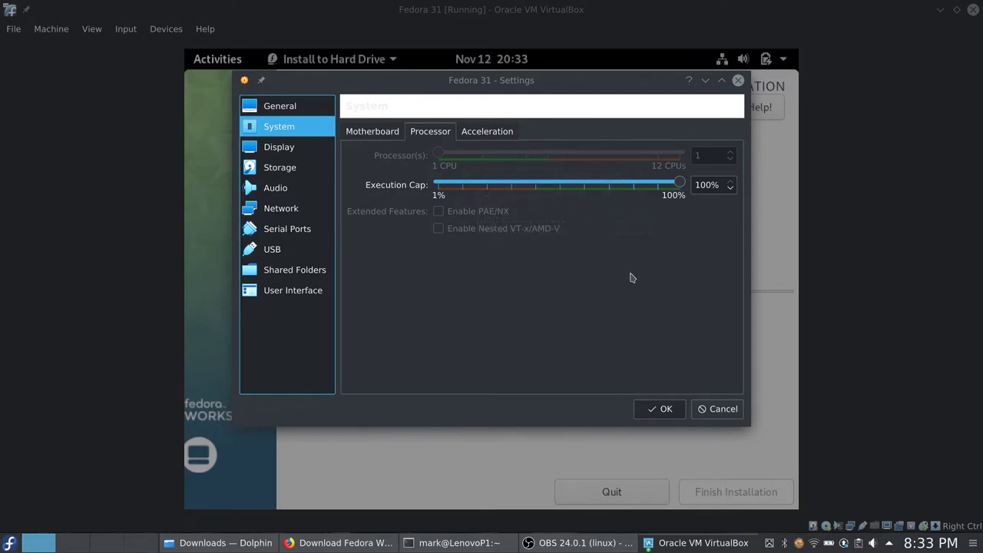
click(665, 409)
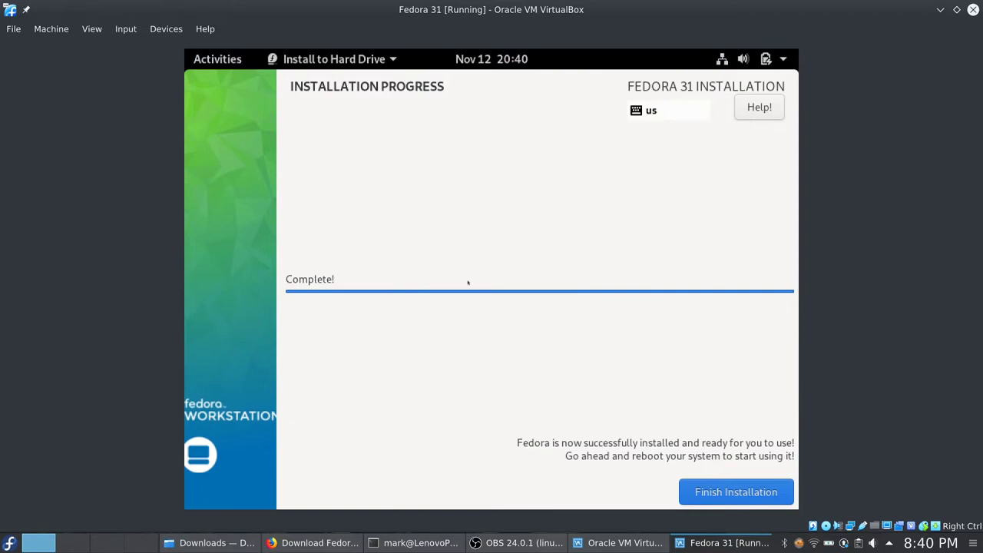
Finish the completed Fedora installation and power off the live system.
click(725, 495)
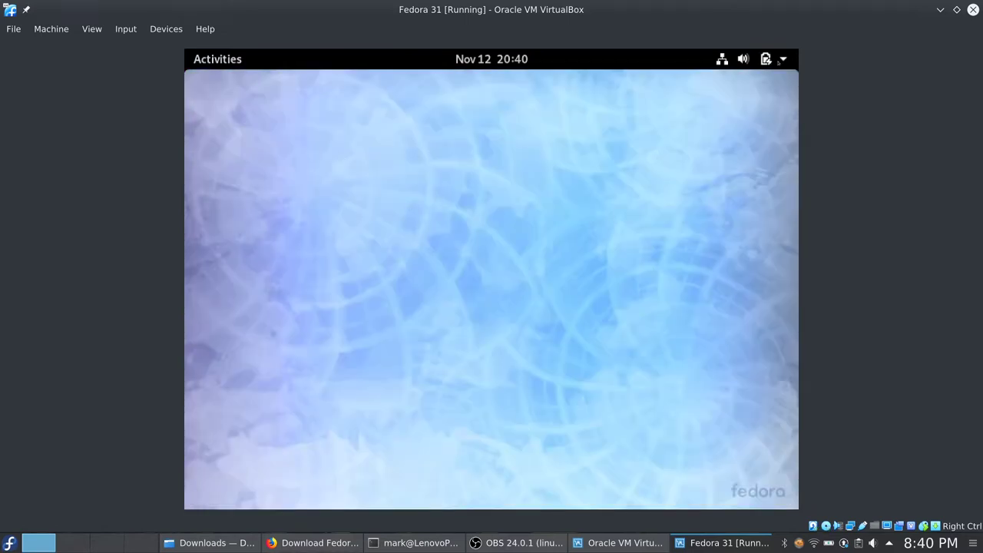
click(781, 60)
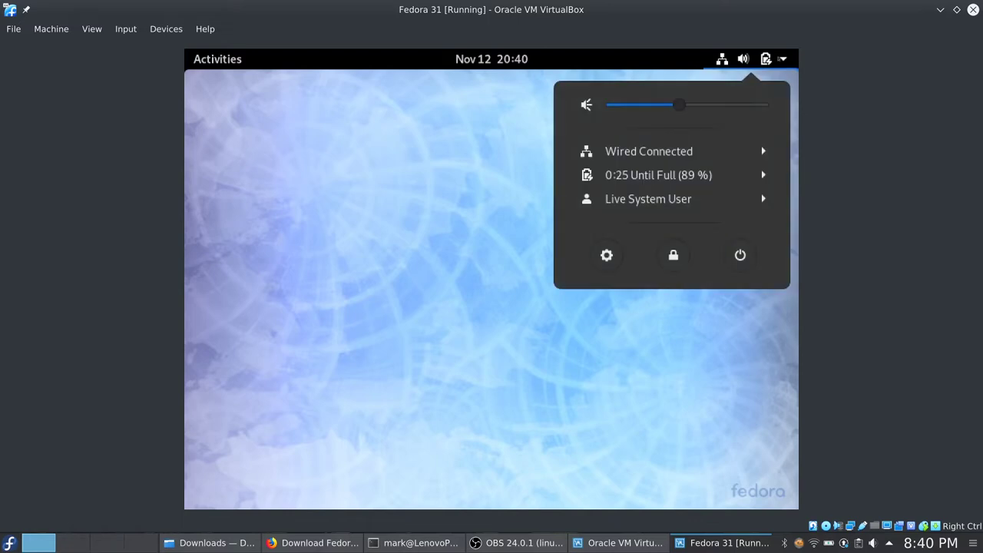
click(739, 255)
click(628, 334)
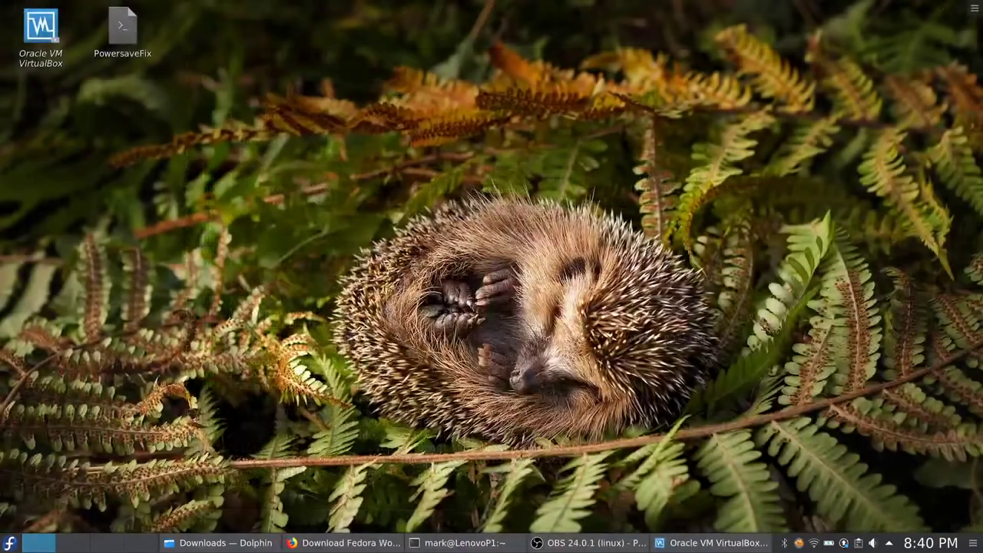
Set the number of processors to 4 in the powered-off Fedora 31 machine's system settings.
click(712, 542)
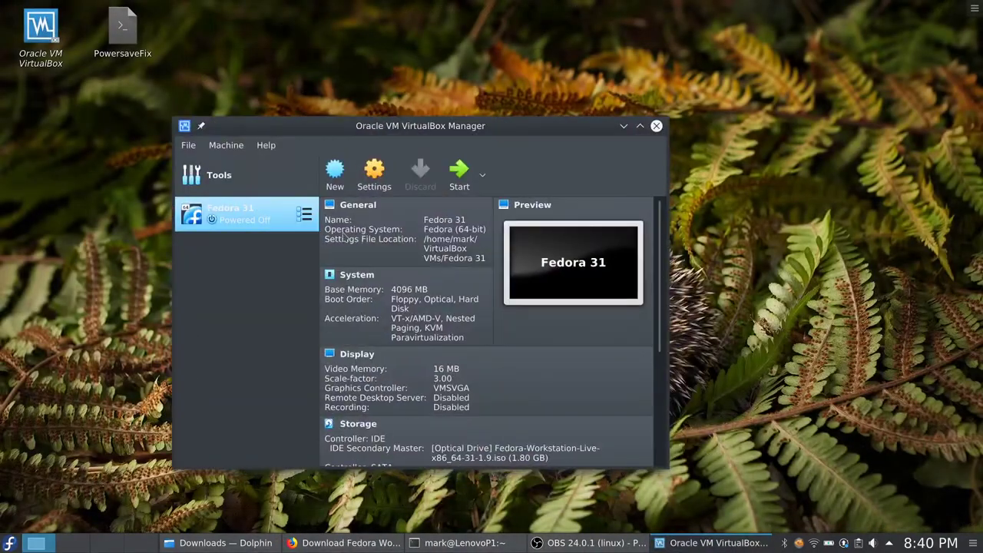
click(374, 175)
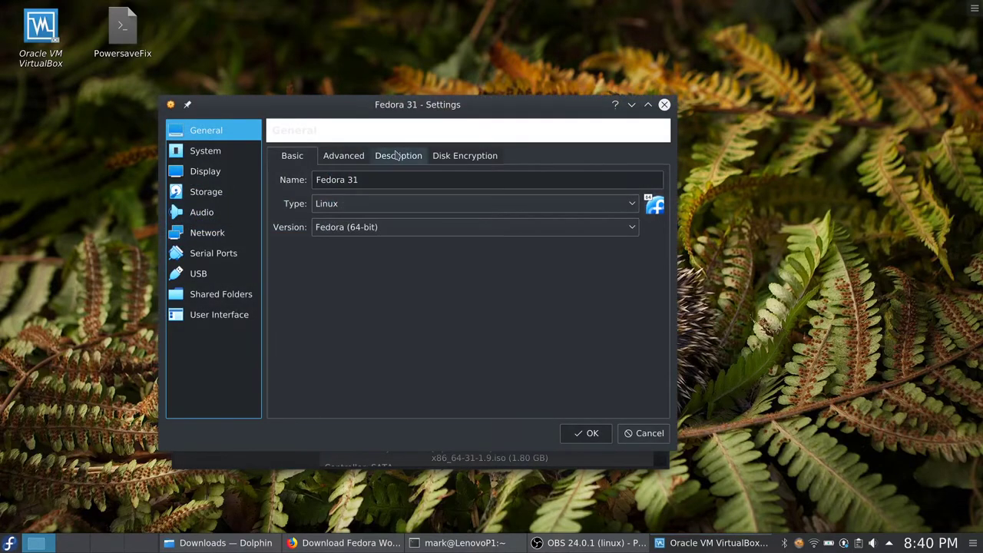
click(219, 151)
click(372, 155)
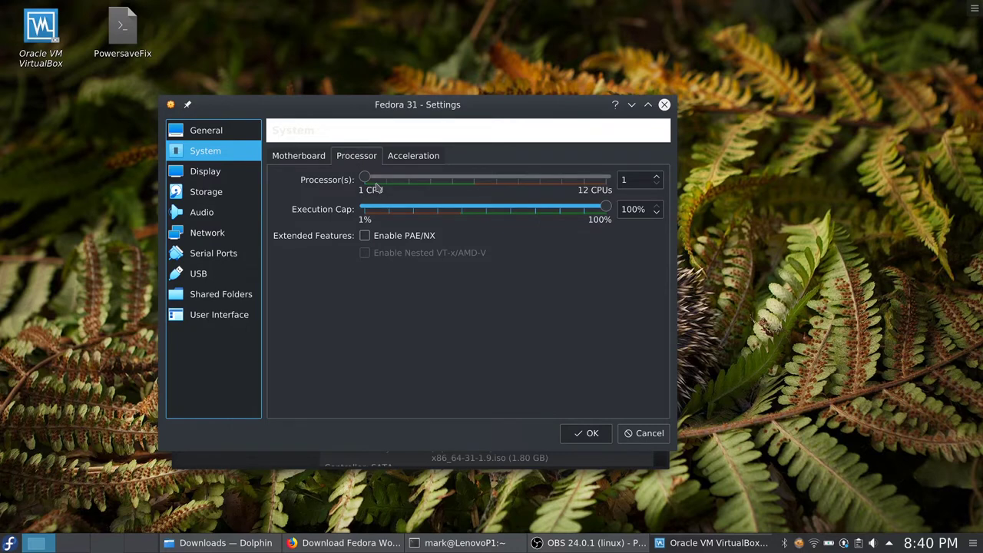
drag(365, 178, 405, 181)
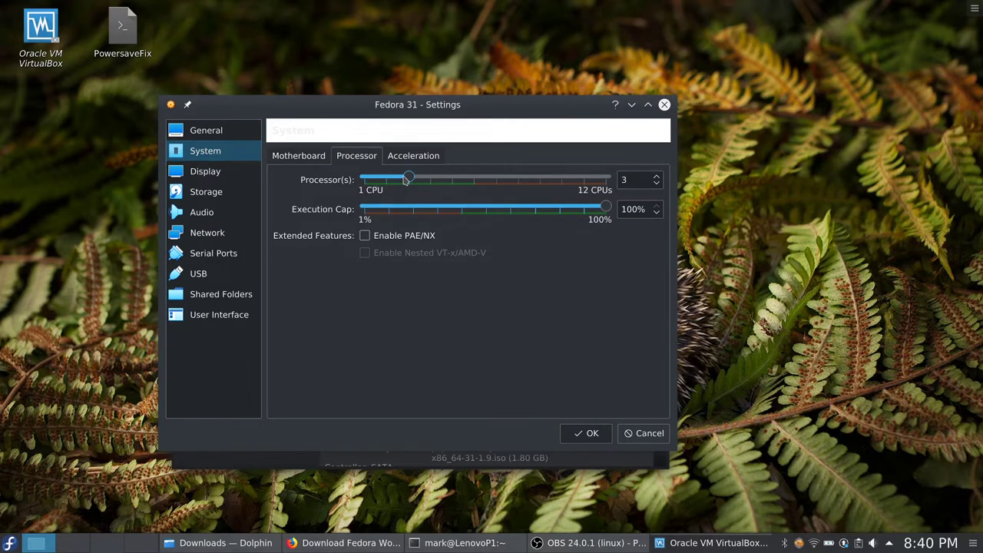
drag(414, 179, 434, 182)
Review the acceleration, motherboard and display settings, keep VMSVGA as the graphics controller, and save the machine's settings.
click(401, 158)
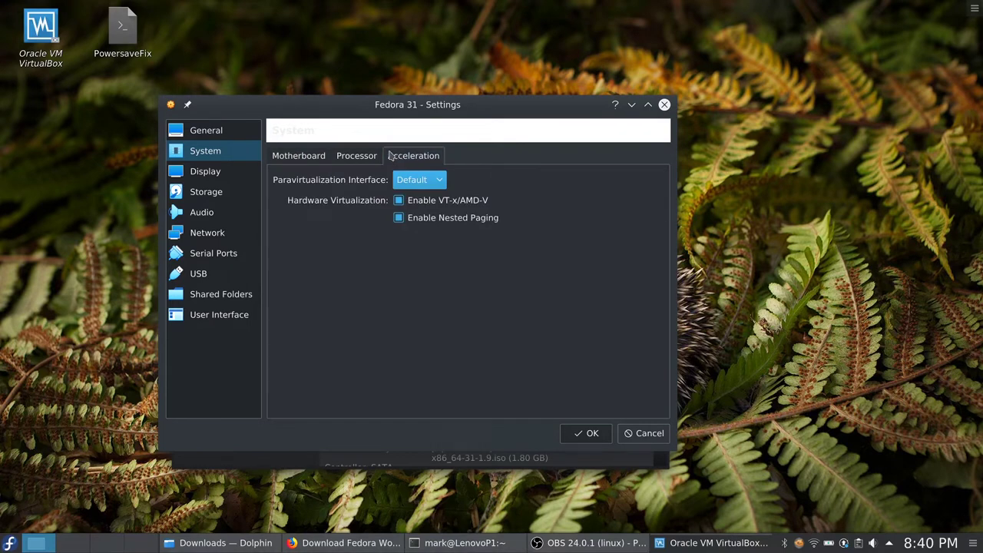
click(297, 156)
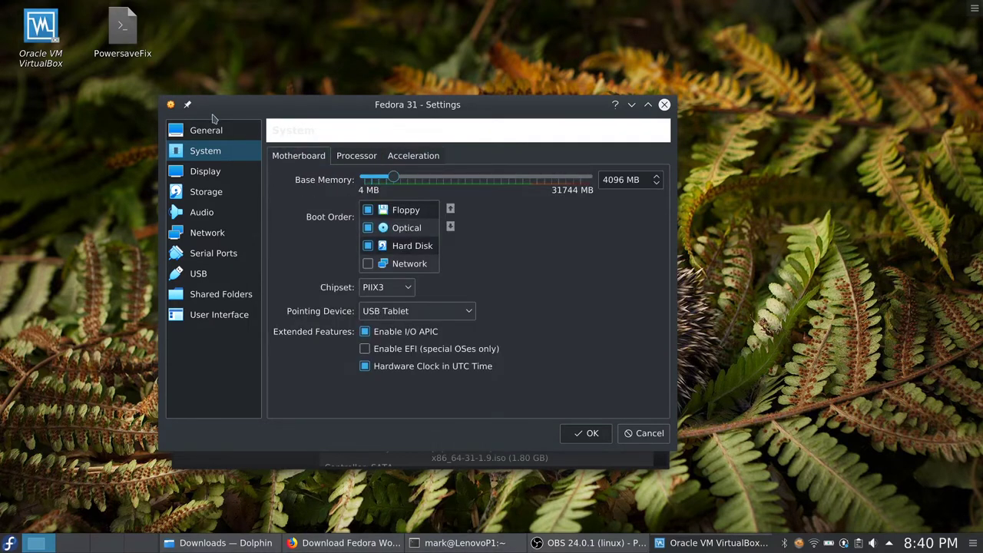
click(205, 173)
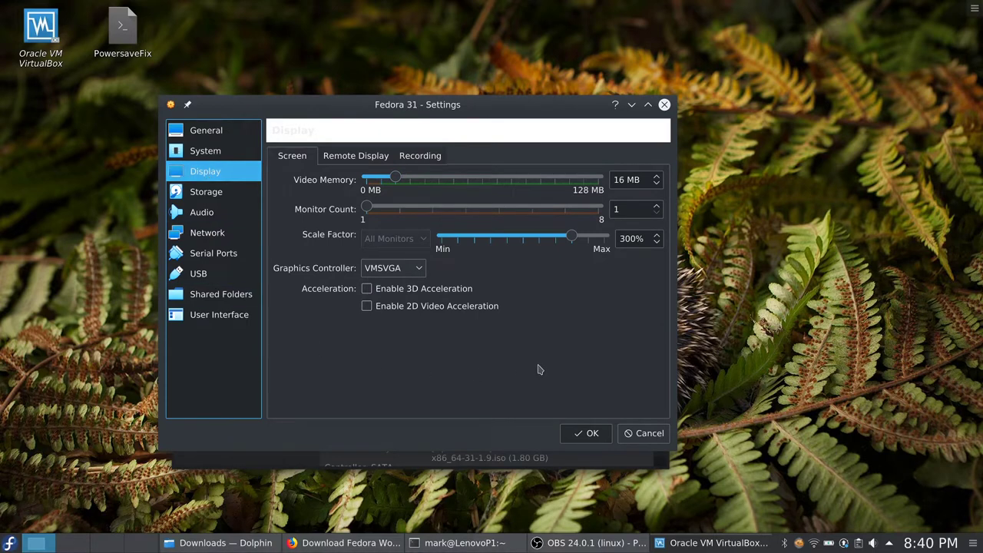
click(422, 271)
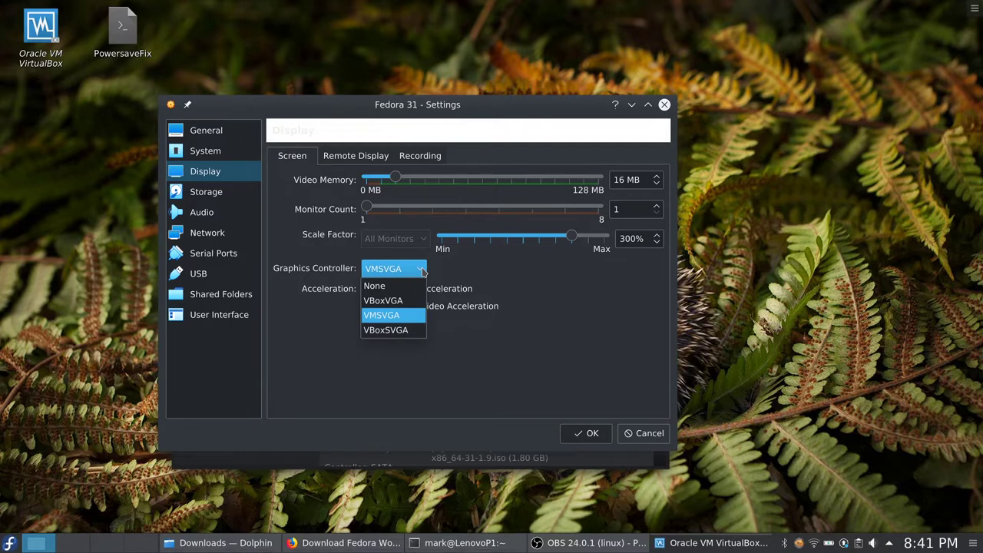
key(Down)
key(Up)
key(Up)
key(Up)
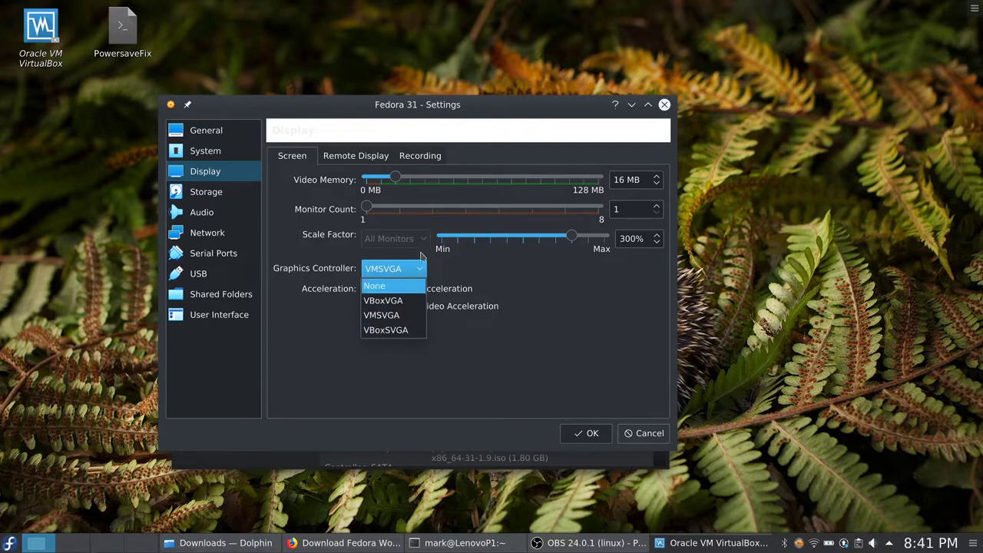
click(422, 267)
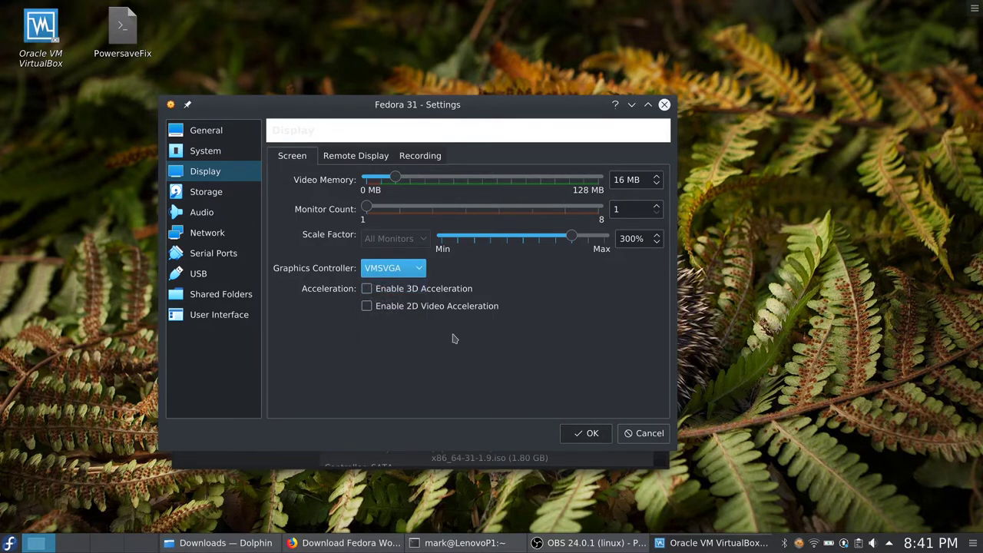
click(590, 435)
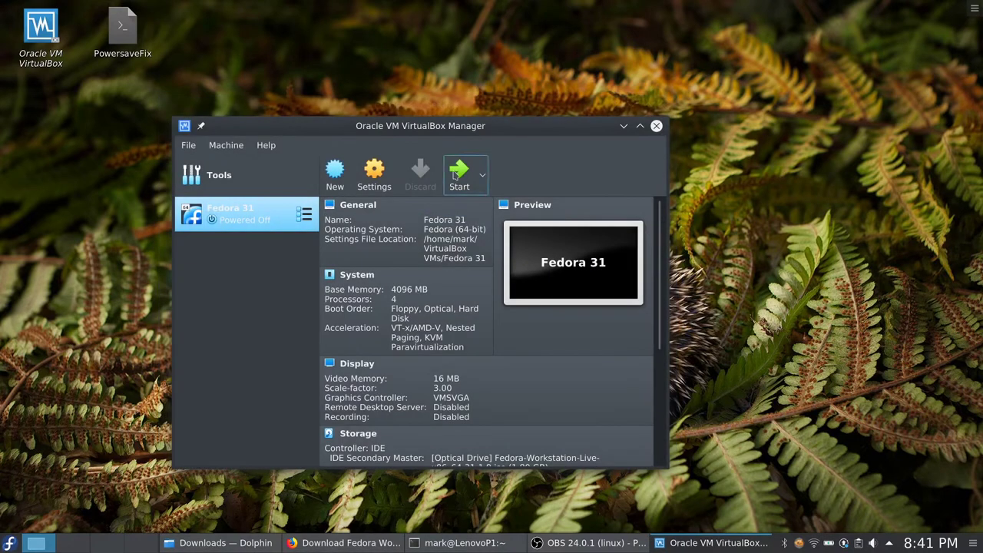
Start the Fedora 31 virtual machine, dismiss the keyboard capture notice, and stop the live boot menu's automatic boot countdown.
click(455, 175)
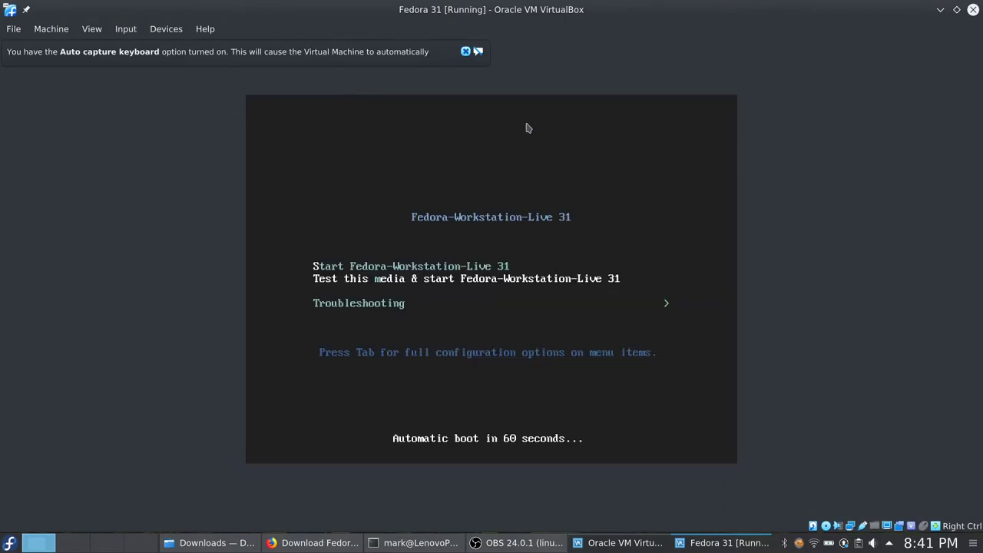
click(478, 51)
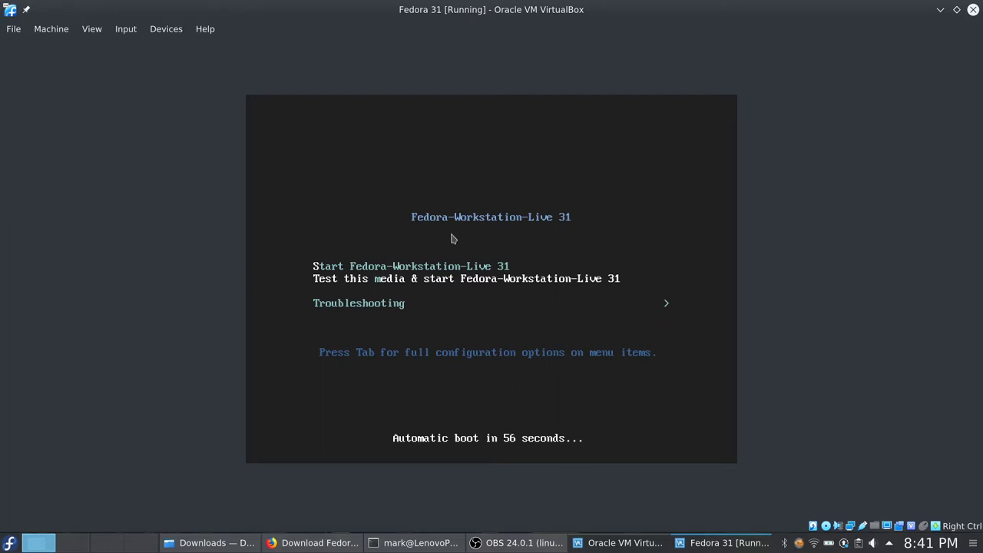
key(Up)
key(Down)
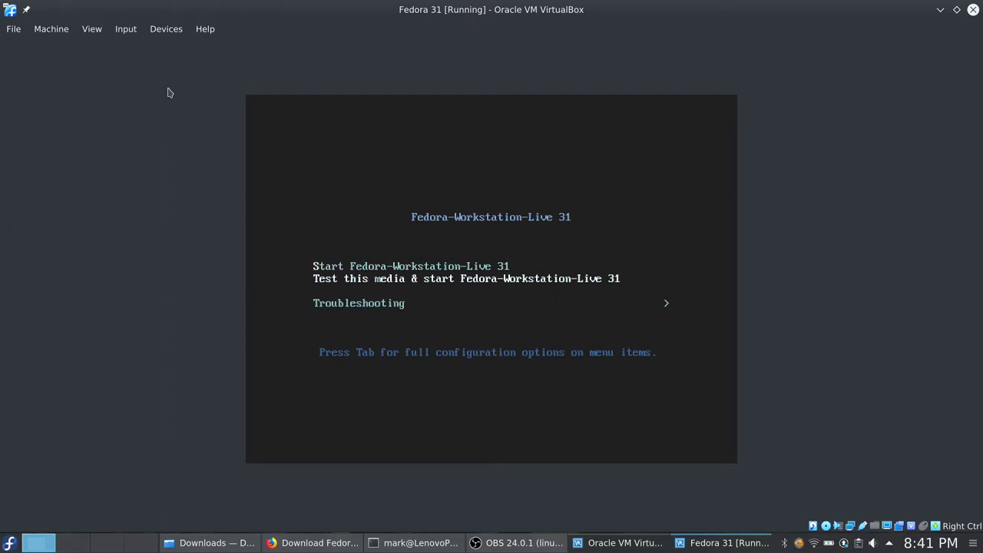
Remove the Fedora-Workstation-Live-x86_64-31-1.9.iso disk from the running machine's virtual optical drive.
click(166, 28)
mouse_move(177, 42)
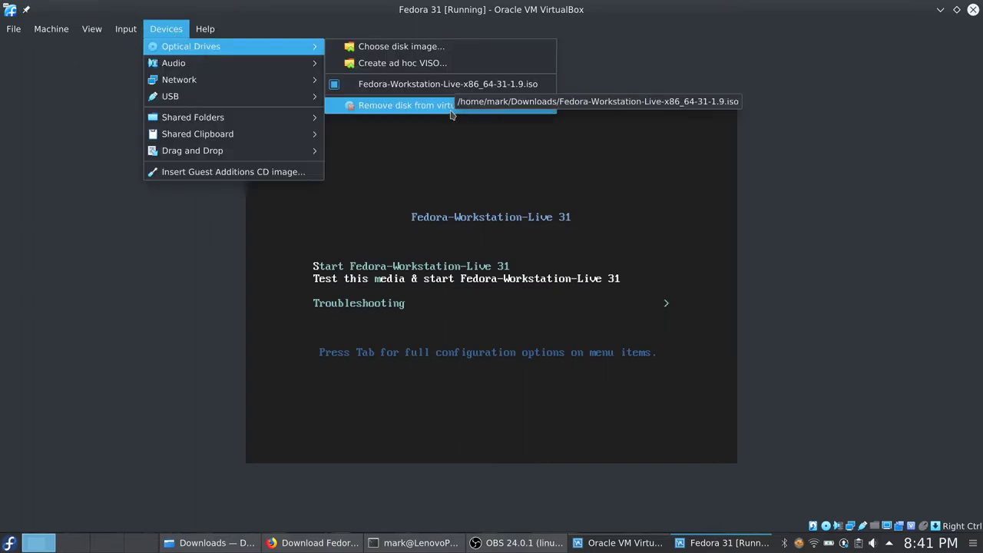
click(453, 105)
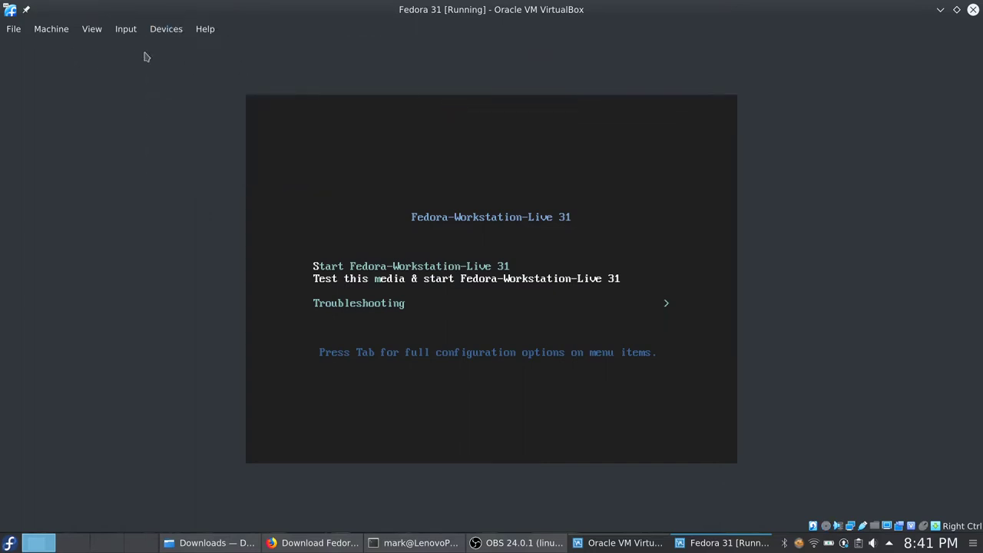
Reset the Fedora 31 machine so it boots from its virtual disk, and dismiss the mouse pointer integration notice.
click(51, 28)
click(73, 138)
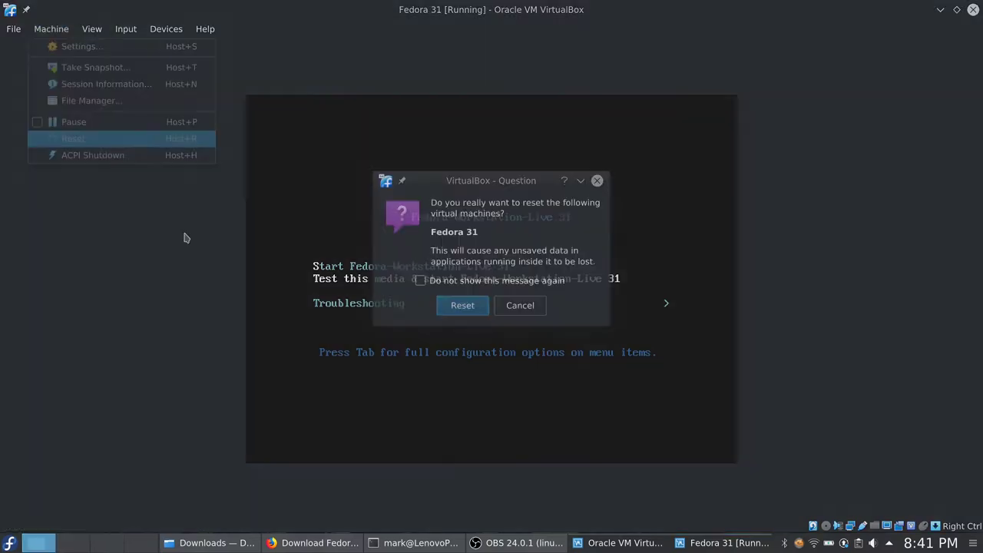
click(461, 306)
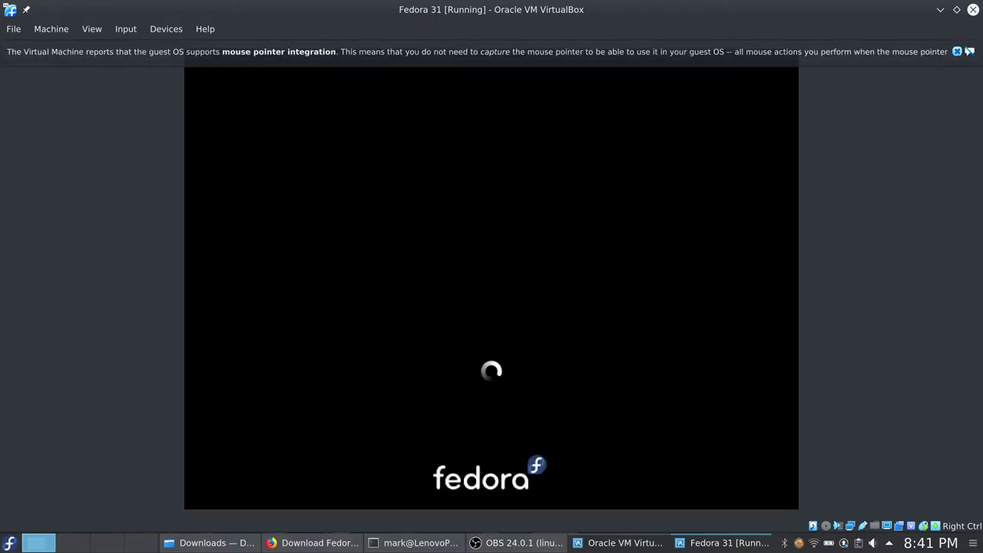
click(970, 51)
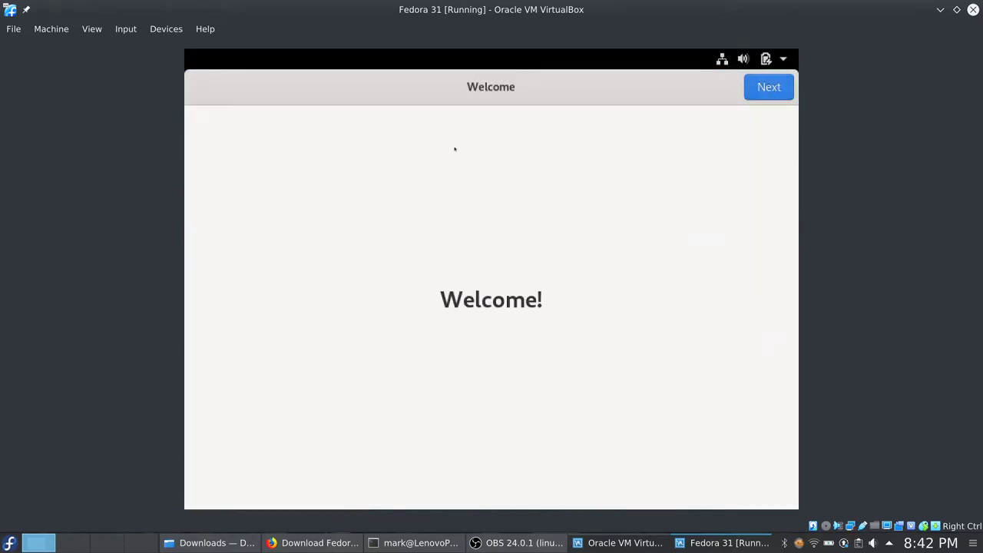
Begin Fedora's initial setup, turn off Location Services on the Privacy page, and continue to Online Accounts.
click(768, 94)
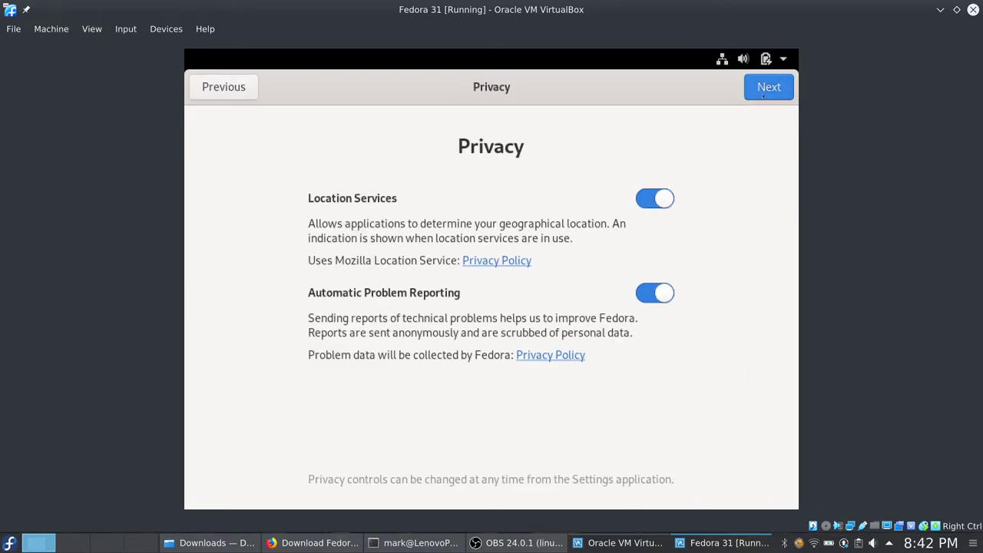
click(659, 201)
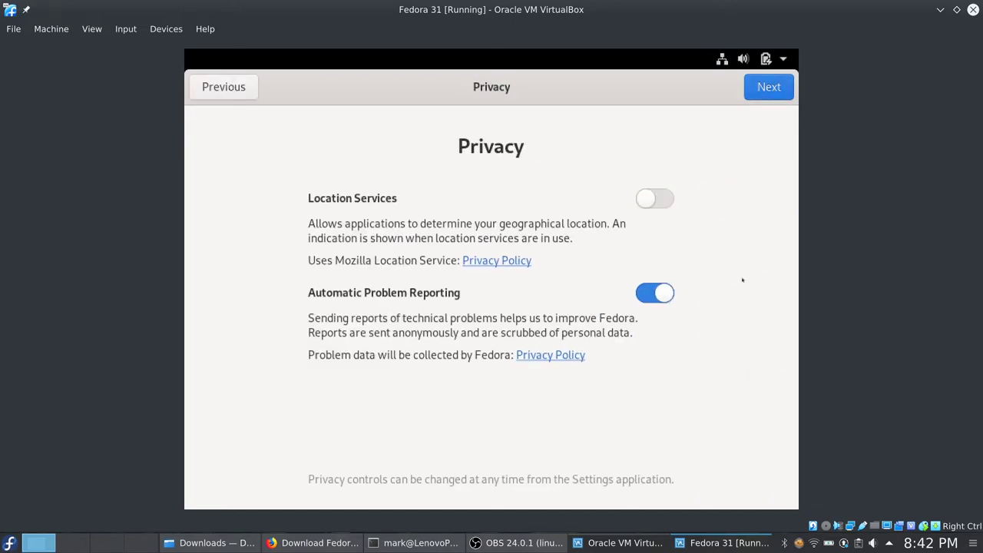
click(765, 93)
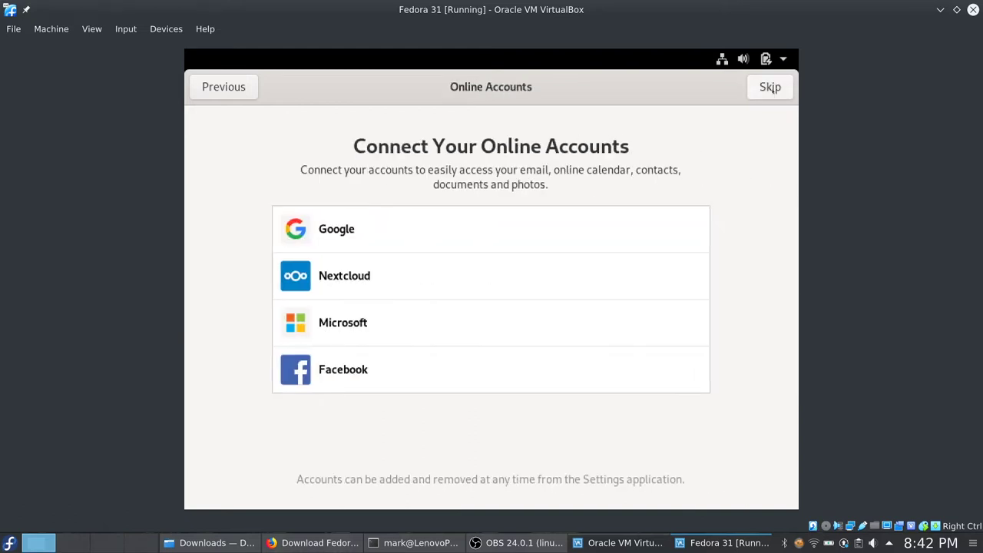